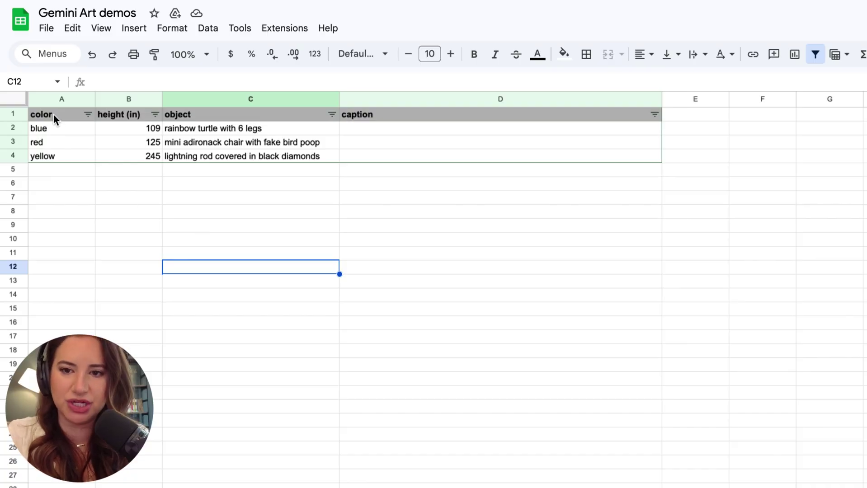
In D2, enter =AI("write me an instagram caption to advertise this art piece", A2:C2).
left_click(54, 115)
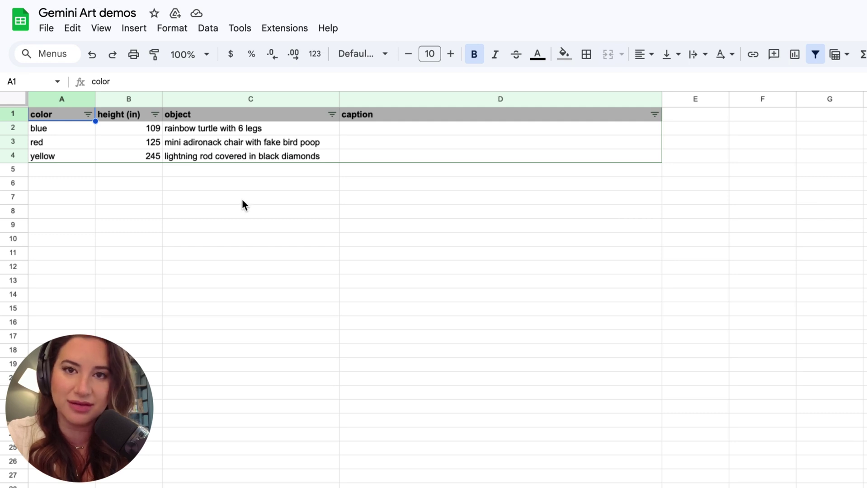
left_click(382, 130)
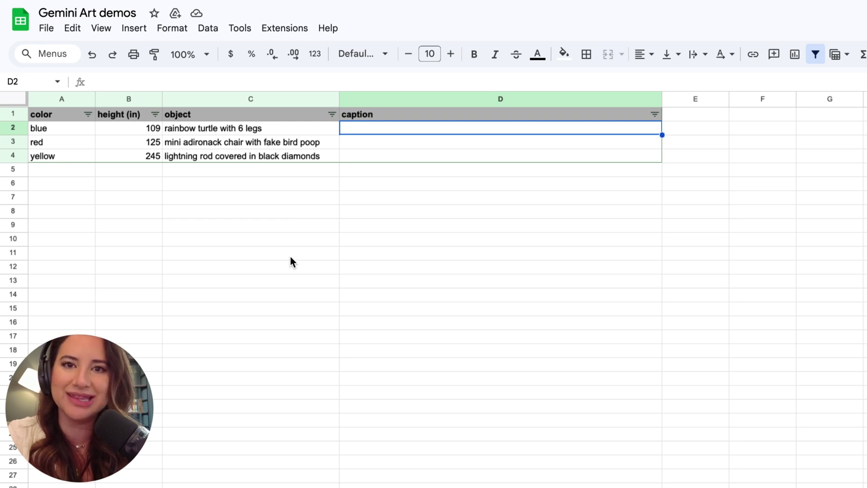
type("=")
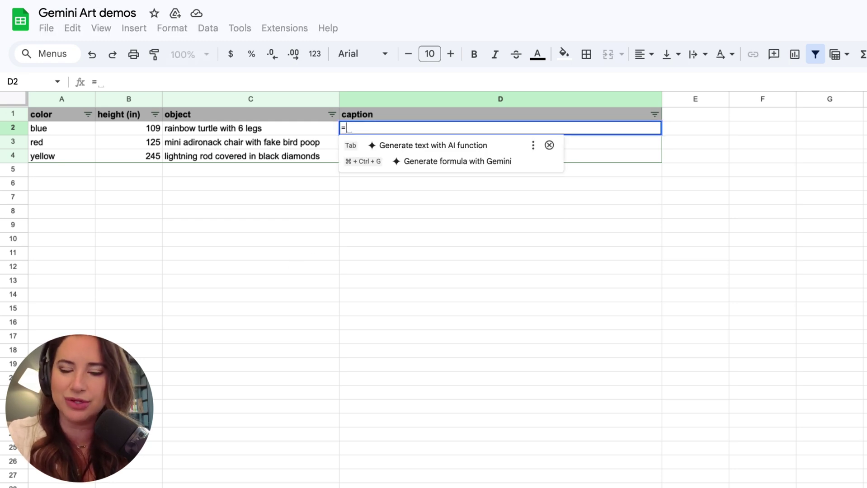
type("sub")
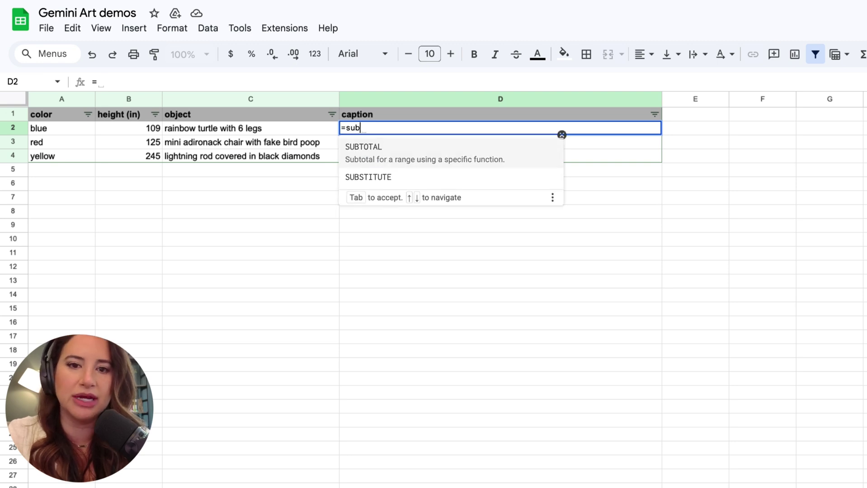
key("BackSpace")
key("BackSpace")
key("BackSpace")
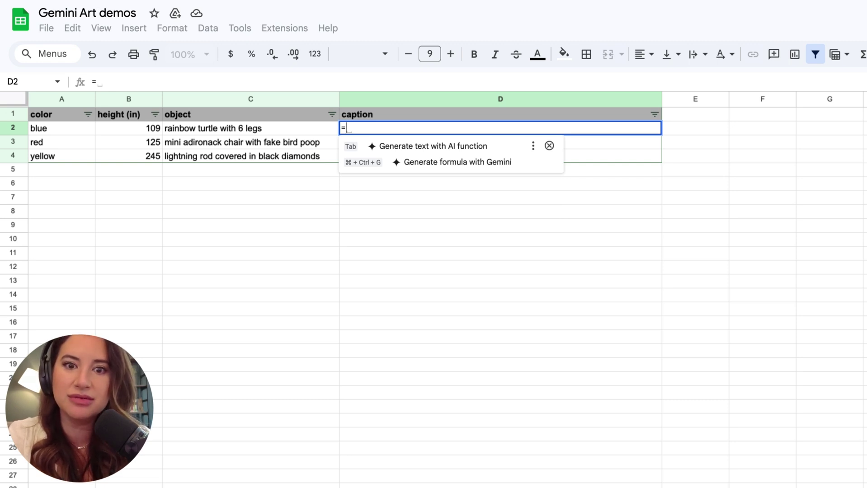
type("AI")
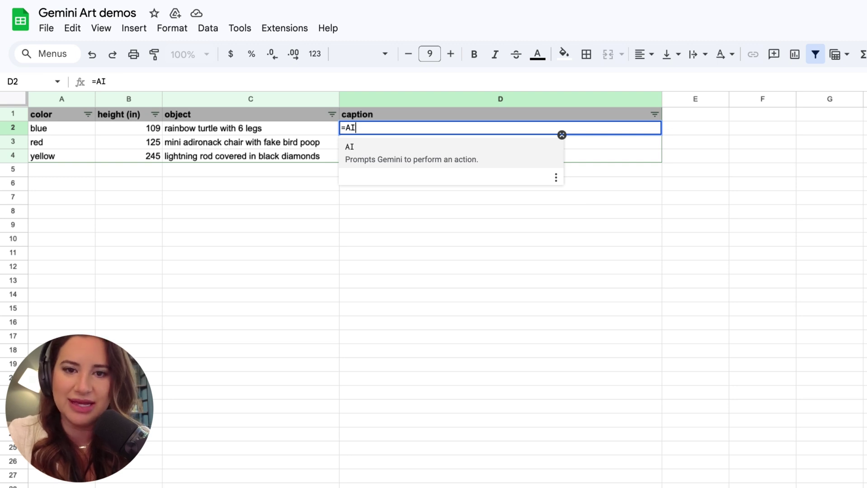
type("(")
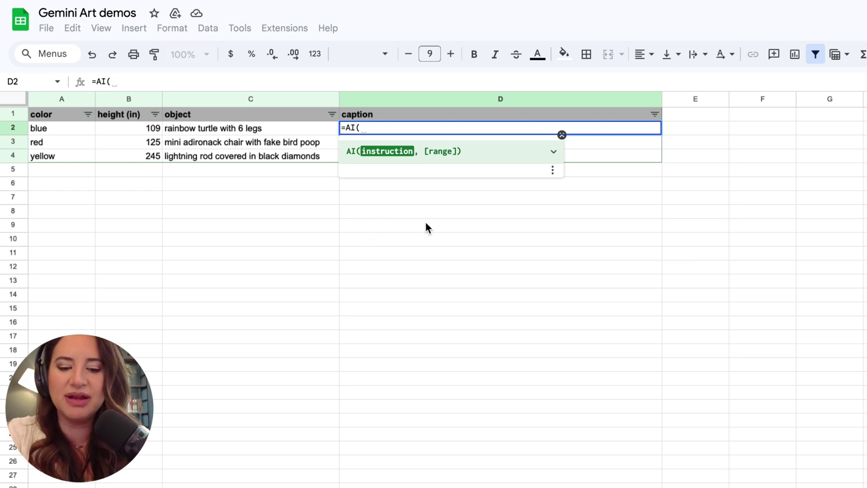
type("\"write me an ")
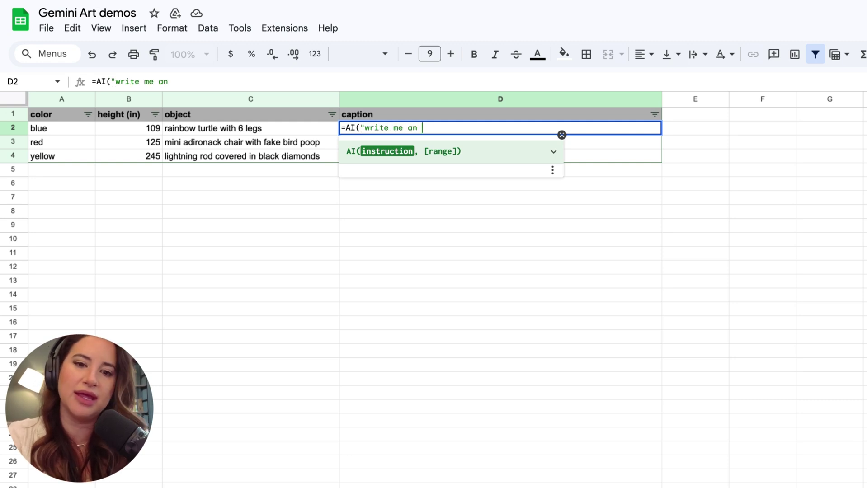
type("instagram caption")
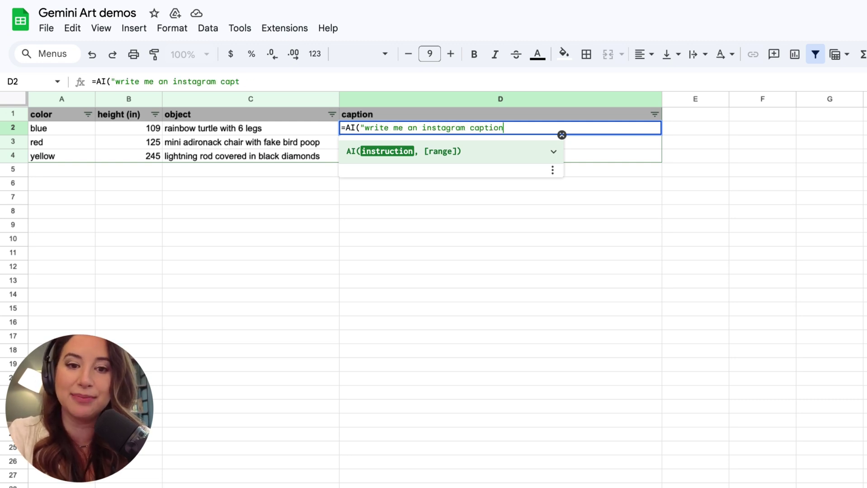
type(" to advertise thi")
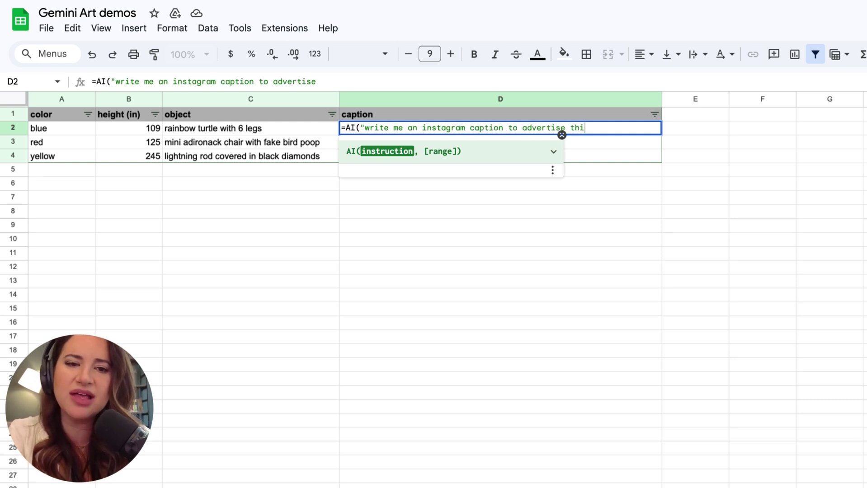
type("s art pie")
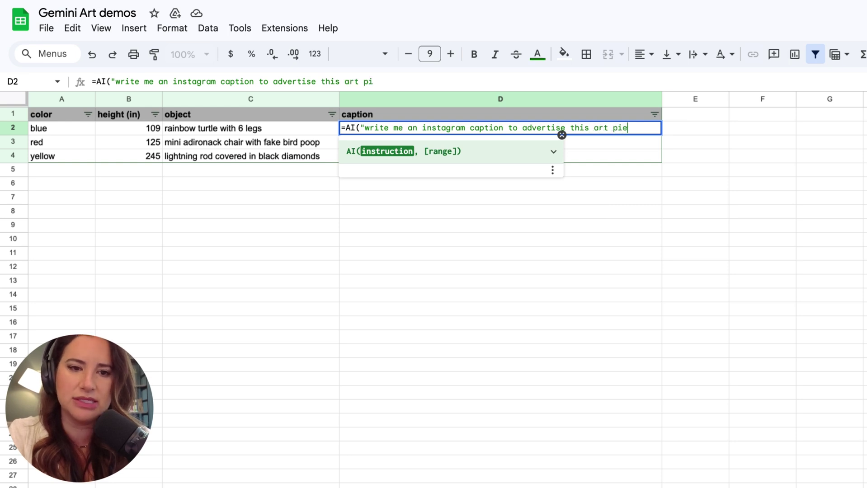
type("ce\",")
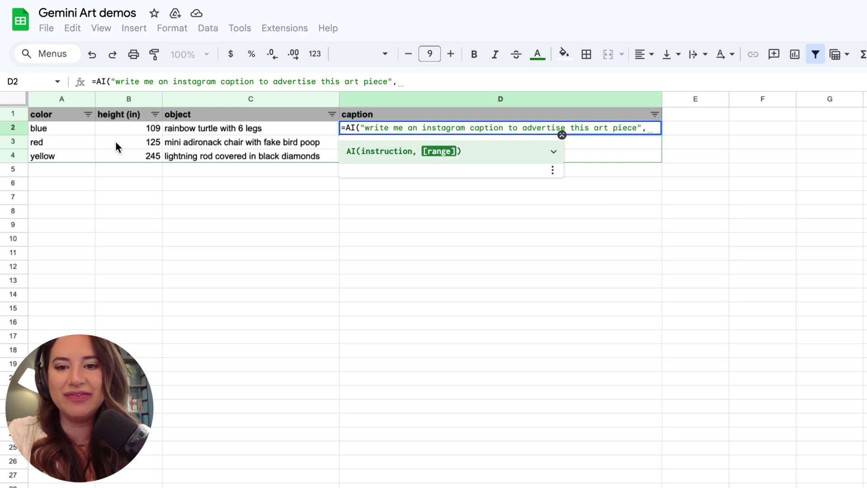
left_click_drag(58, 128, 191, 126)
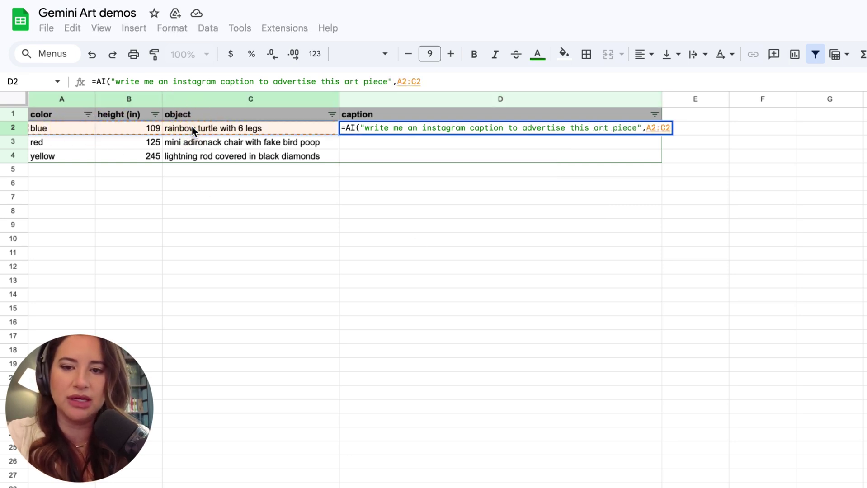
type(")")
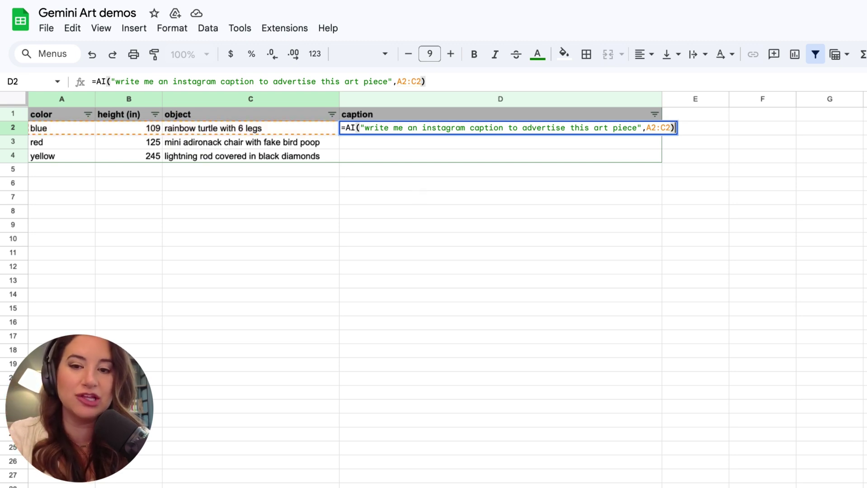
Commit D2's formula and generate the caption "Check out this rainbow turtle with 6 legs!".
key("Return")
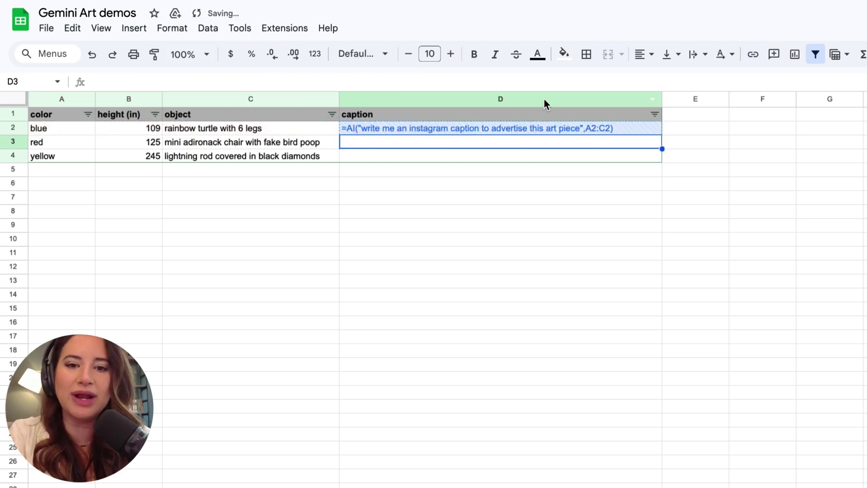
left_click(385, 126)
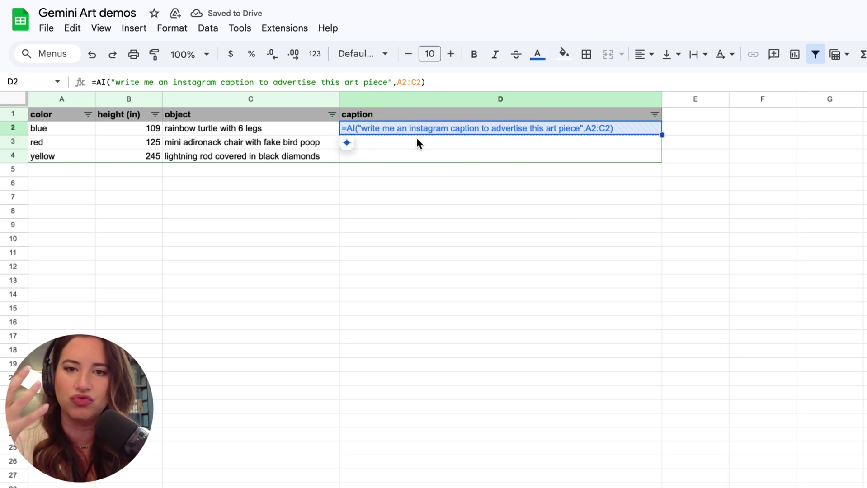
mouse_move(349, 144)
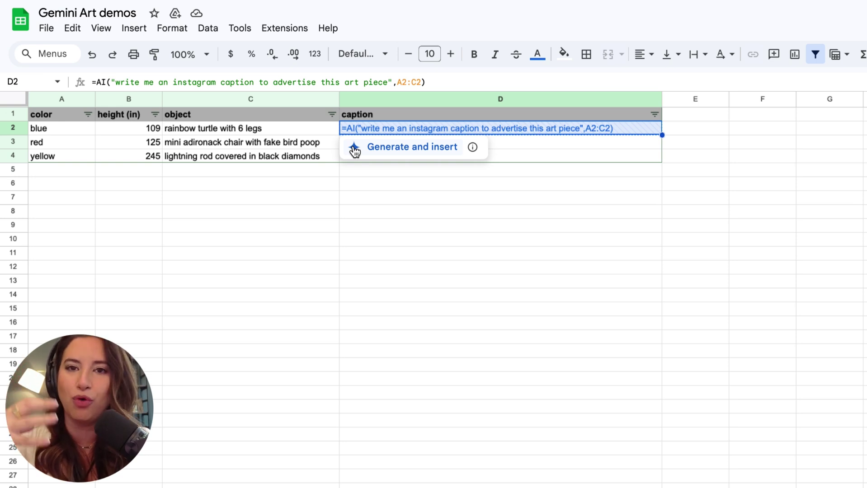
left_click(355, 149)
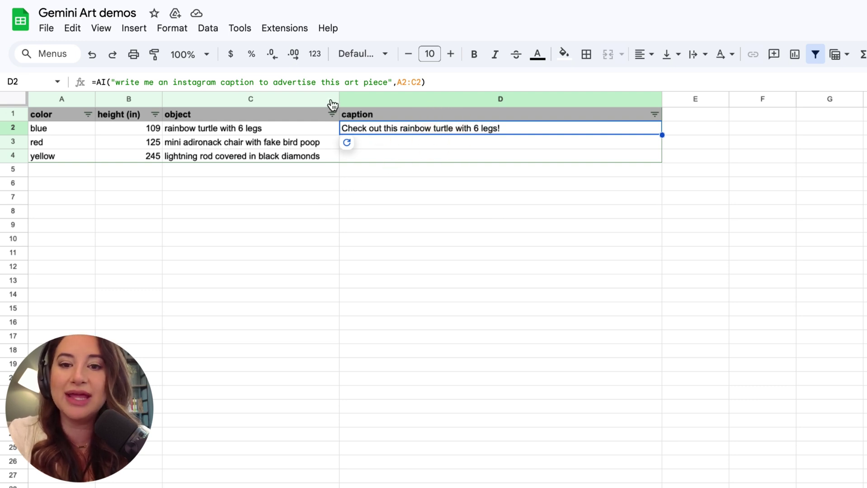
Append "- use extremely flowery language, make it romantic sounding and drop in at least one shakespeare reference" to D2's prompt.
left_click(149, 83)
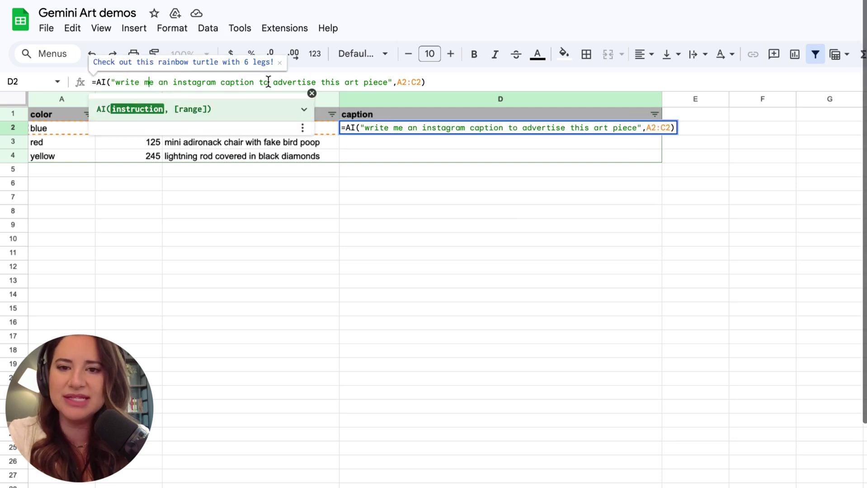
right_click(383, 83)
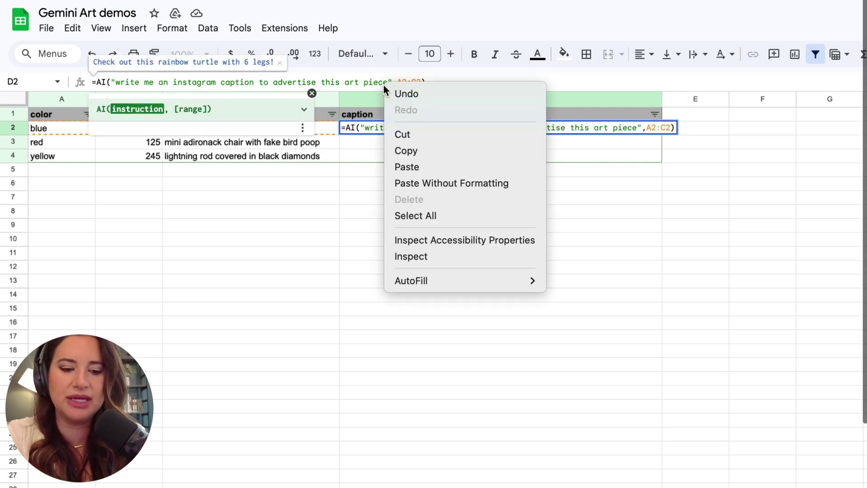
left_click(383, 84)
type("- use exteremely")
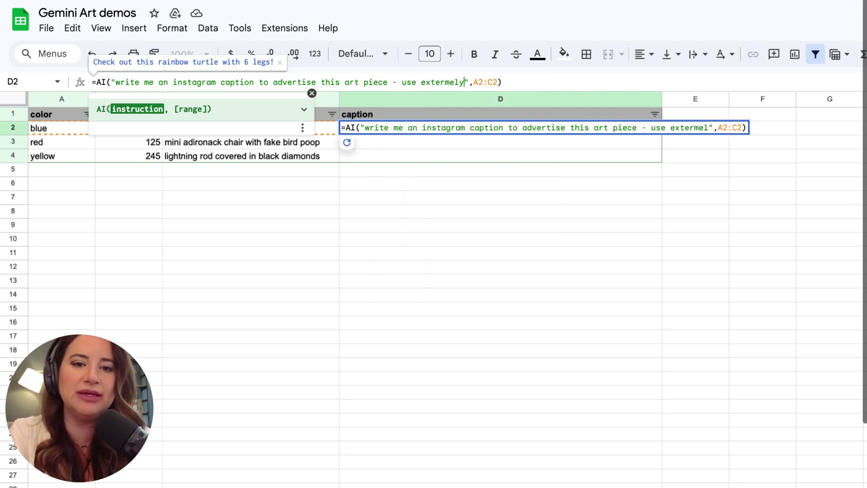
key("BackSpace")
key("BackSpace")
key("BackSpace")
key("BackSpace")
key("BackSpace")
key("BackSpace")
key("BackSpace")
type("remely flowery language")
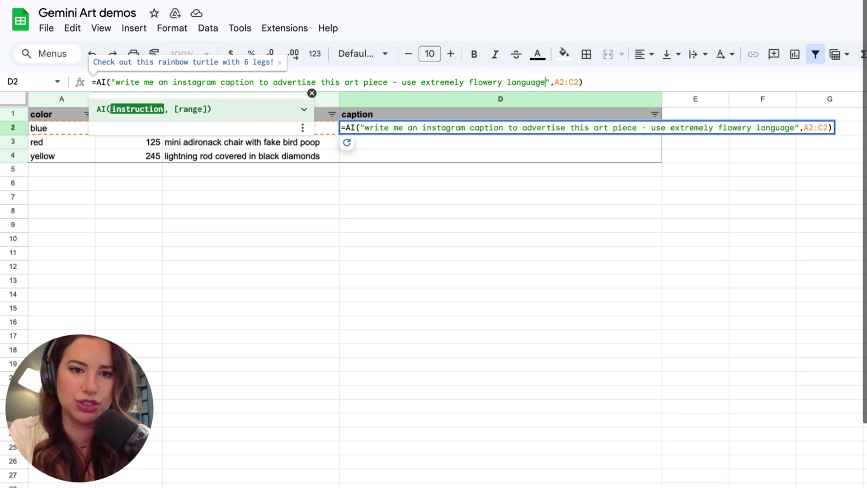
type(", make it ")
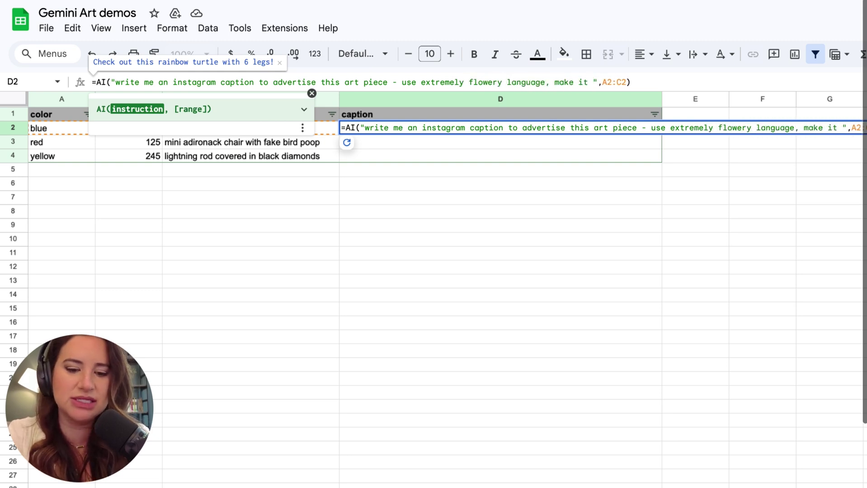
type("romantic soundin")
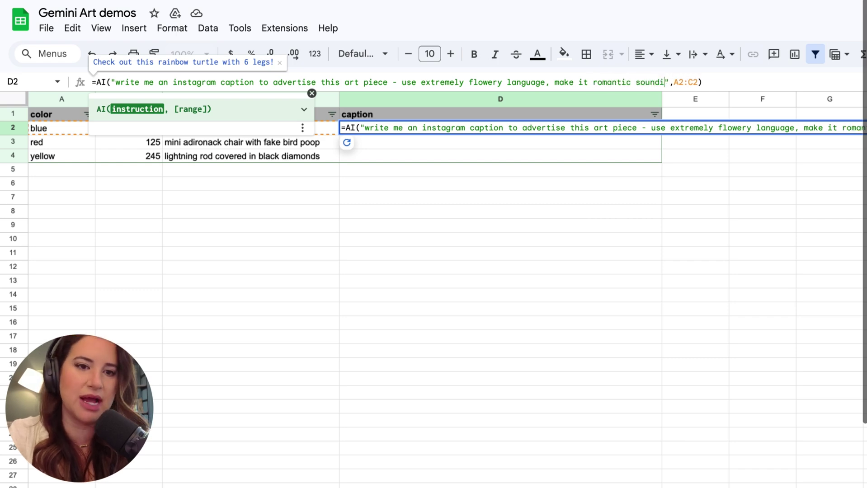
type("g and drop ")
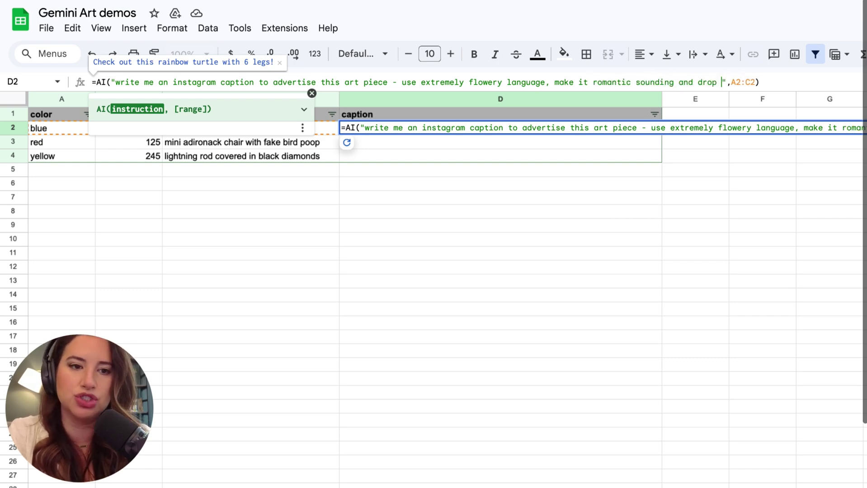
type("in at least one")
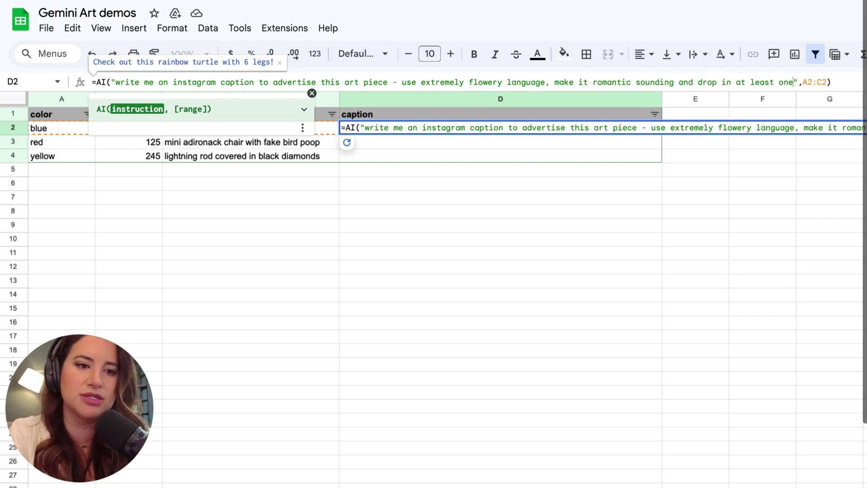
type(" shakespear")
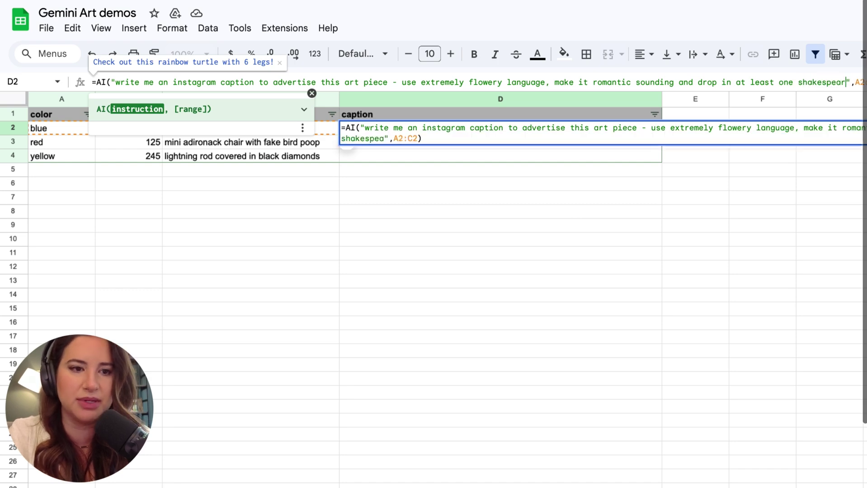
type("e reference")
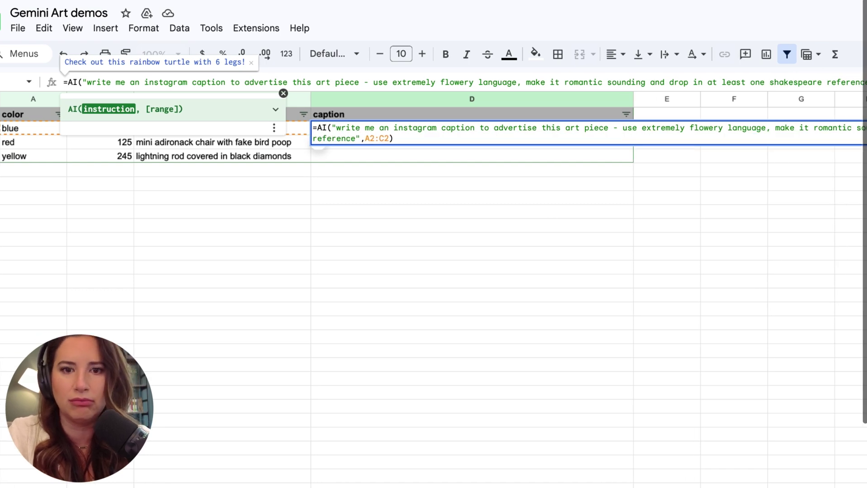
key("Return")
Regenerate D2's caption with the flowery prompt and fill the formula down to D3:D4.
left_click(343, 124)
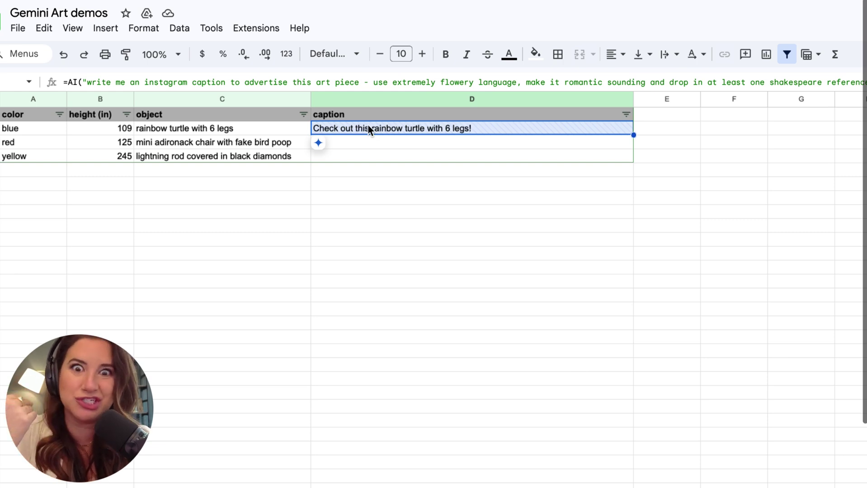
mouse_move(324, 146)
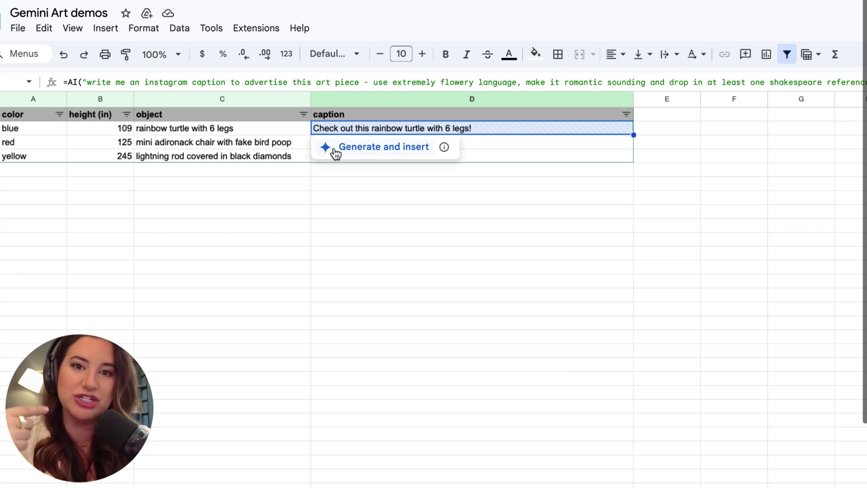
left_click(349, 149)
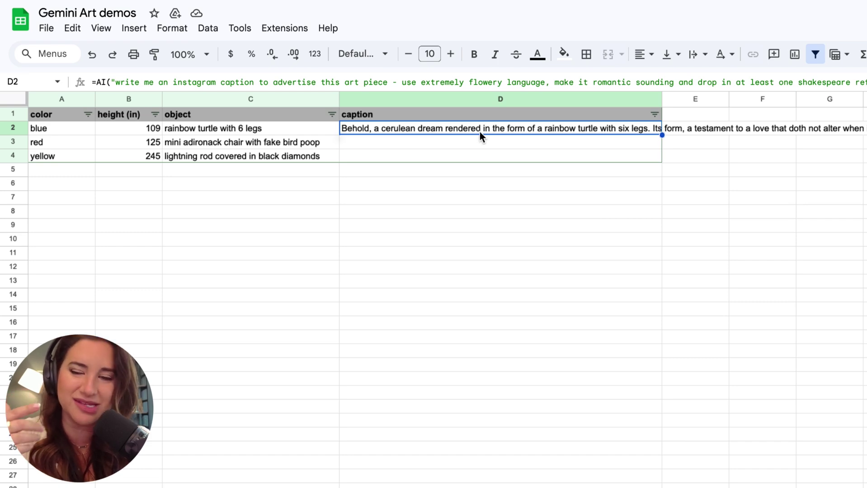
double_click(662, 135)
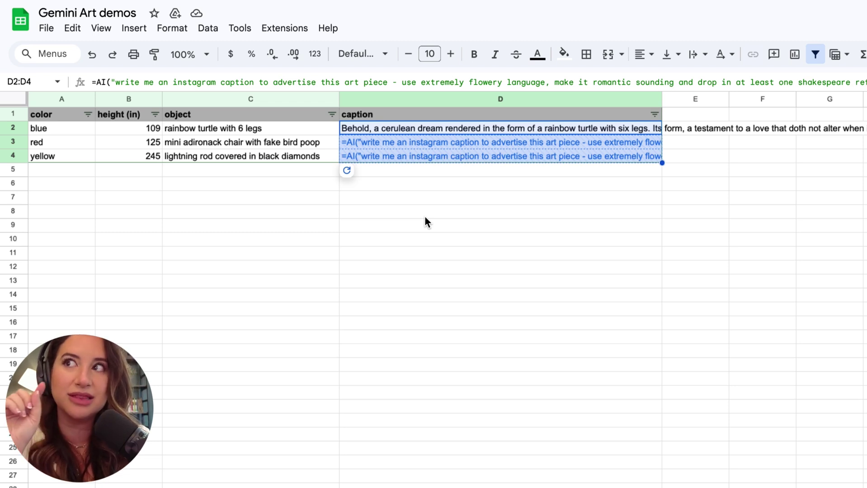
Refresh all three AI cells, then review the generated chair and lightning rod captions.
mouse_move(349, 174)
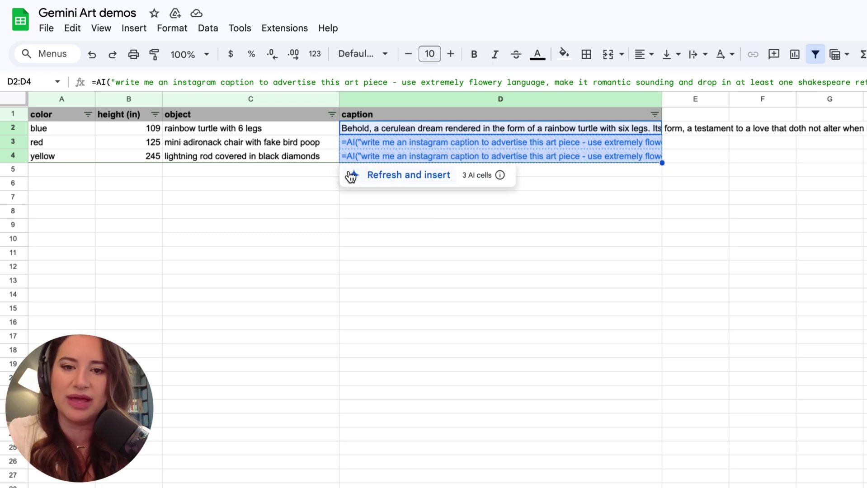
left_click(380, 177)
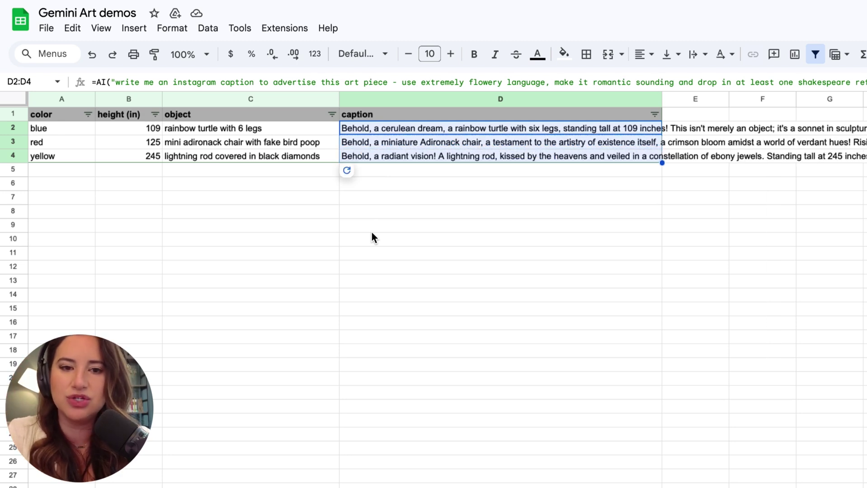
left_click(402, 169)
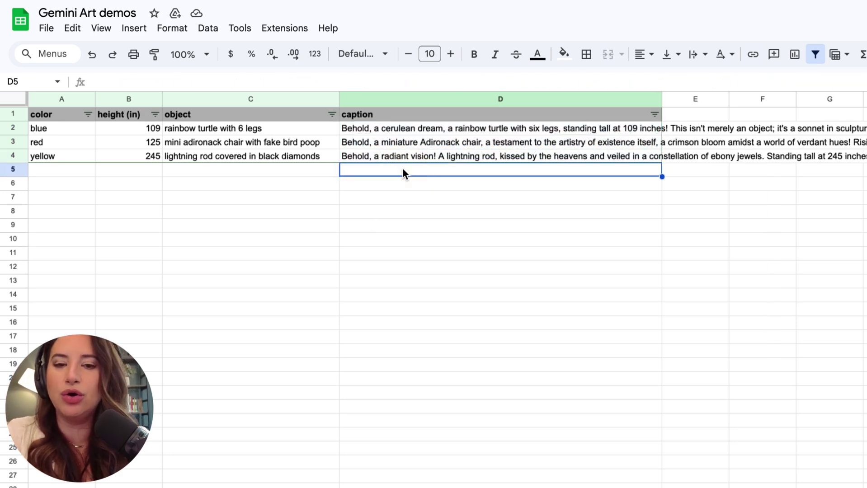
key("Up")
key("Up")
key("Up")
left_click(497, 142)
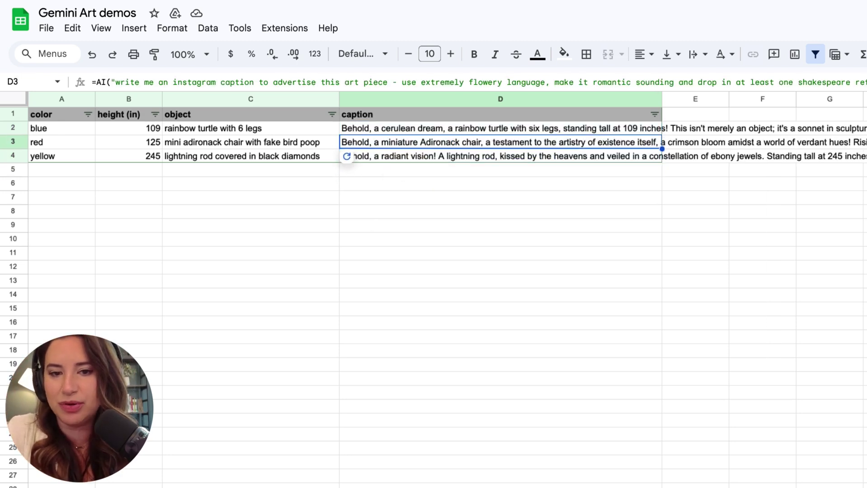
key("Down")
key("Up")
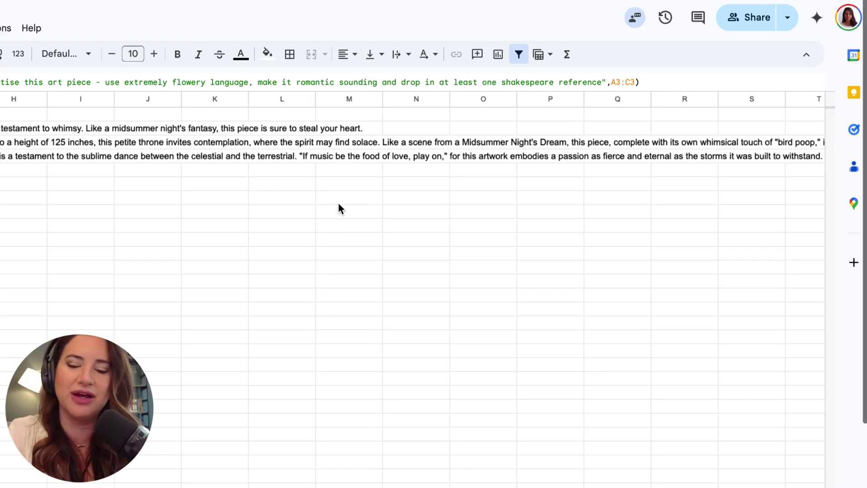
Add the header 'translation' in E1.
left_click(134, 129)
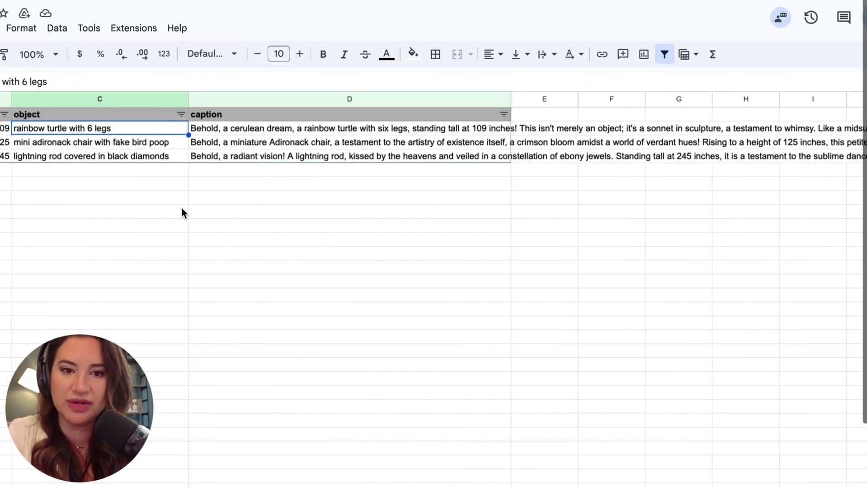
left_click(535, 113)
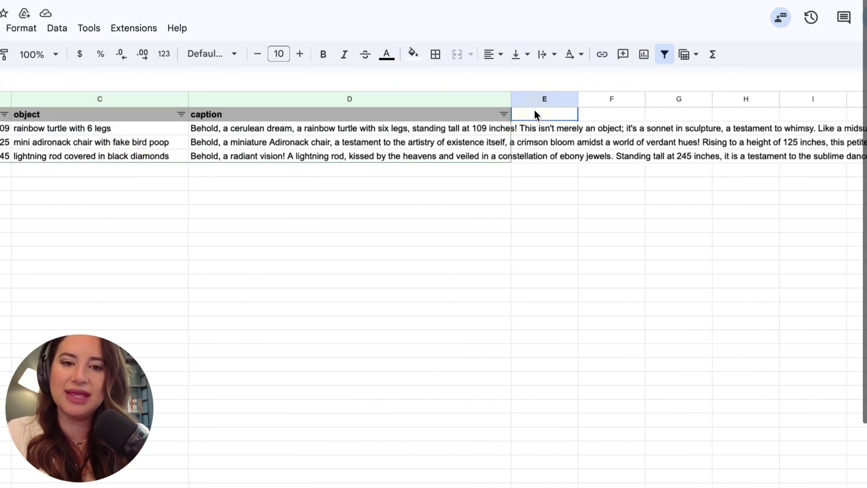
type("translation")
key("Return")
Enter =AI("translate this into spanish",D2) in E2 and generate the turtle's Spanish translation.
type("=")
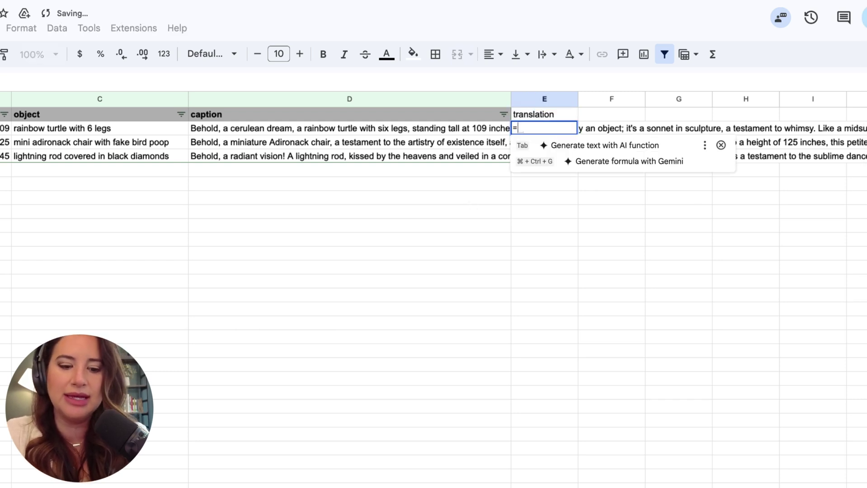
type("AI(\"tra")
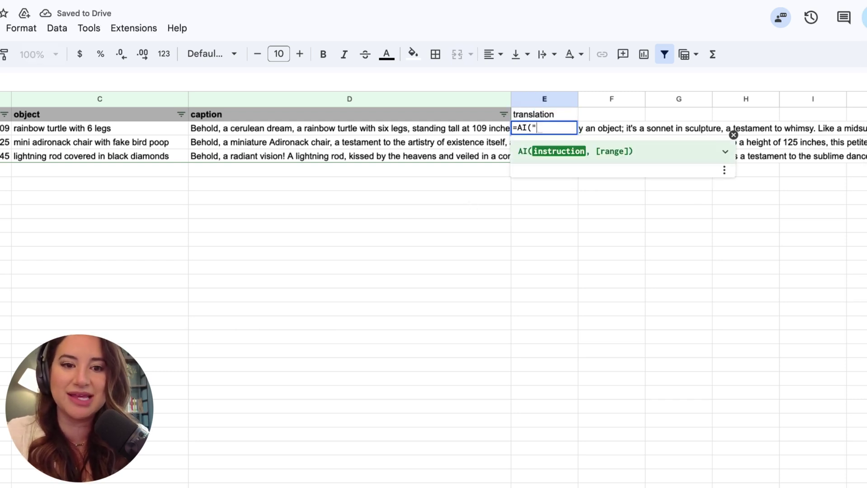
type("nslate thi")
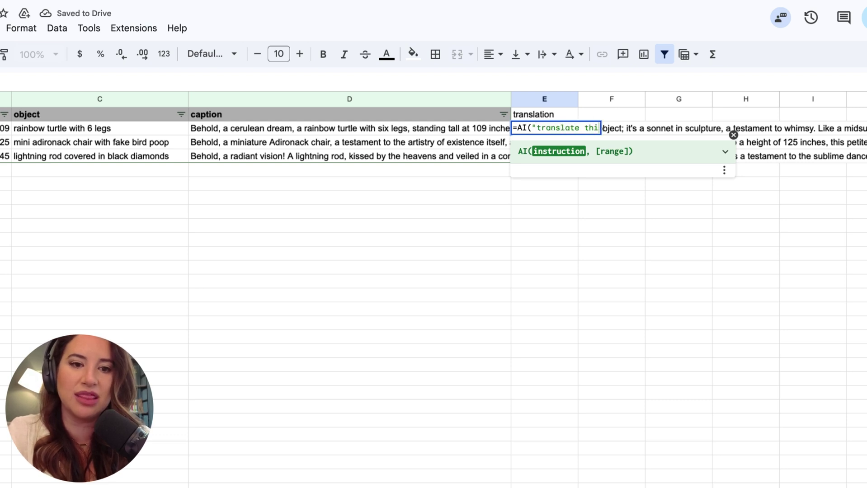
type("s into spanish\",")
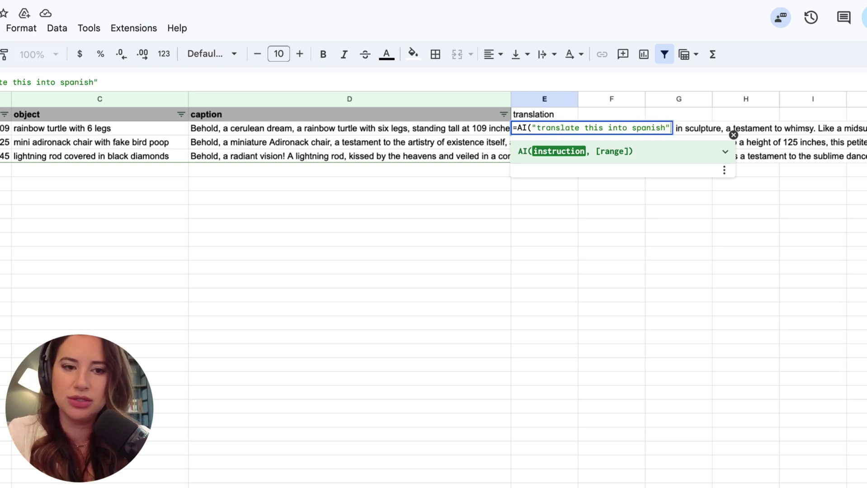
left_click(408, 128)
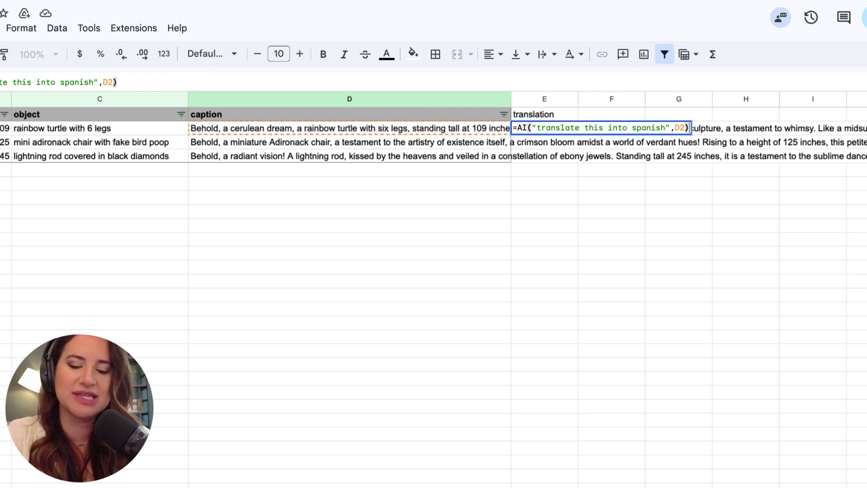
key("Return")
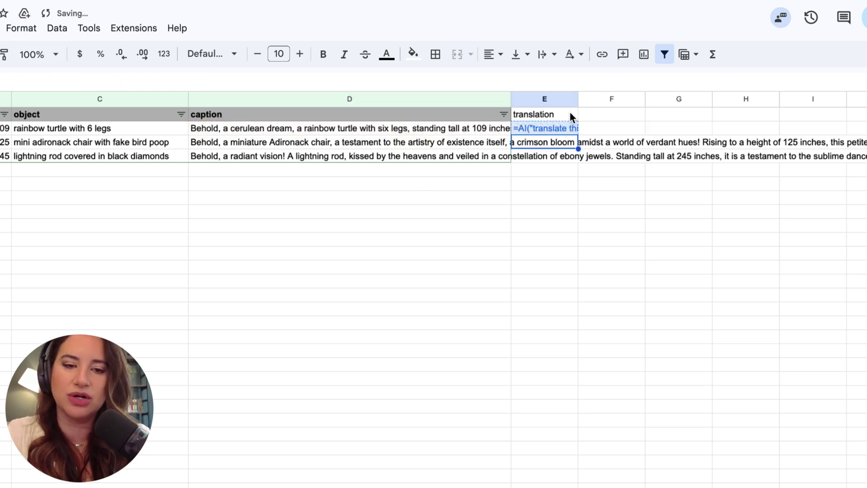
left_click(549, 128)
left_click(524, 147)
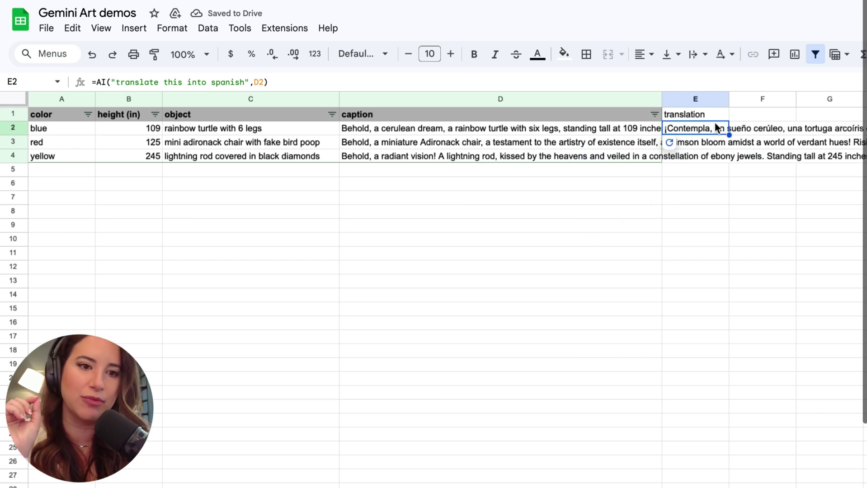
Widen column E and copy the translation formula down to E3:E4.
left_click_drag(729, 99, 843, 98)
scroll(578, 182, "right", 4)
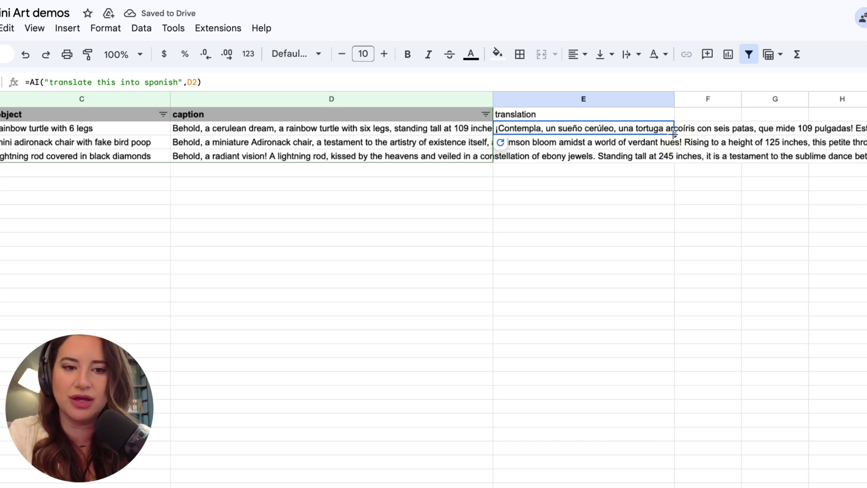
left_click_drag(673, 134, 675, 160)
mouse_move(503, 173)
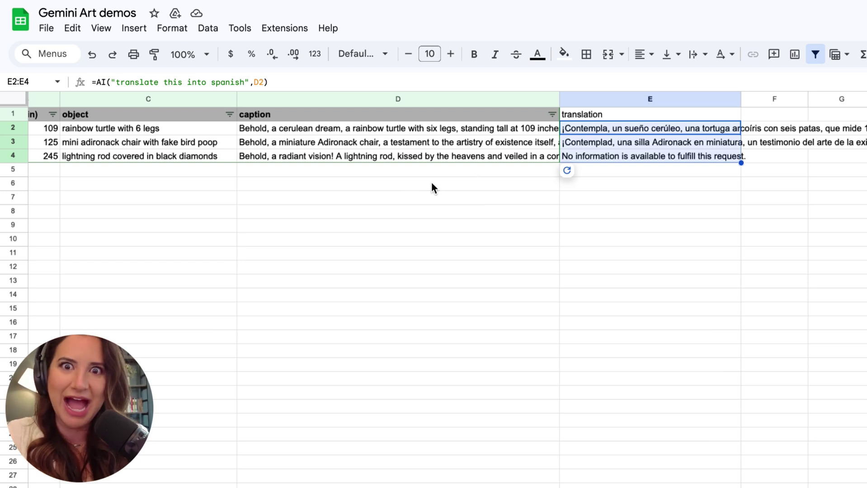
Narrow the color, height and object columns A, B and C.
left_click(587, 152)
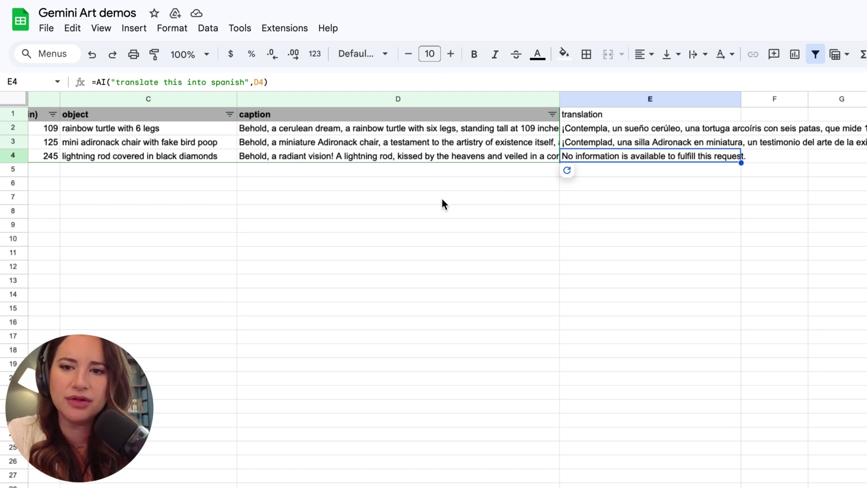
scroll(447, 204, "left", 3)
scroll(446, 200, "left", 1)
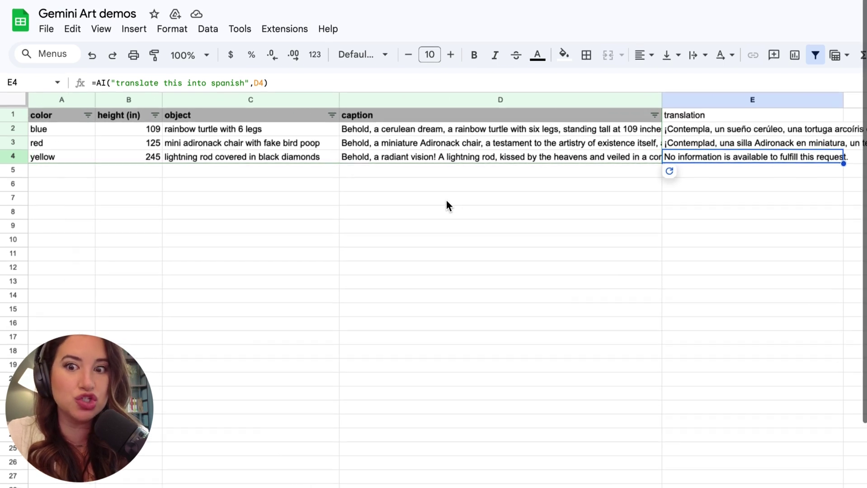
left_click_drag(97, 103, 70, 103)
left_click_drag(135, 99, 122, 100)
left_click_drag(298, 99, 285, 99)
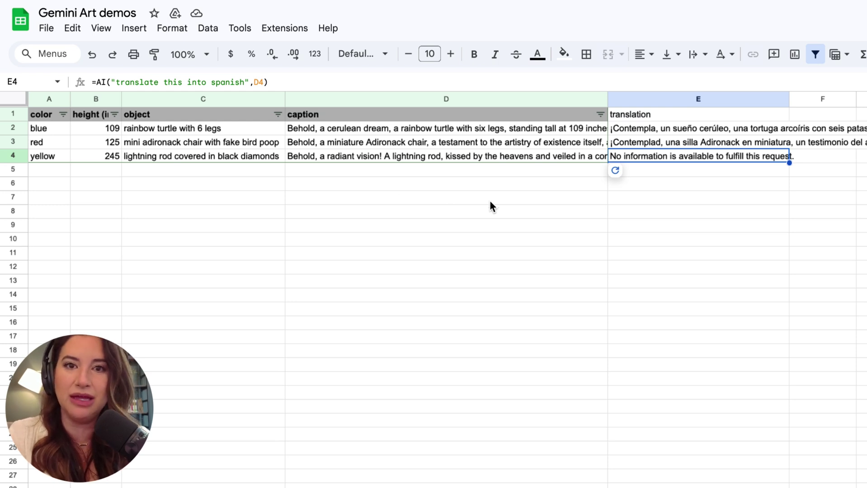
Check the lightning rod's D4 caption and its failed E4 translation.
left_click(540, 155)
key("Right")
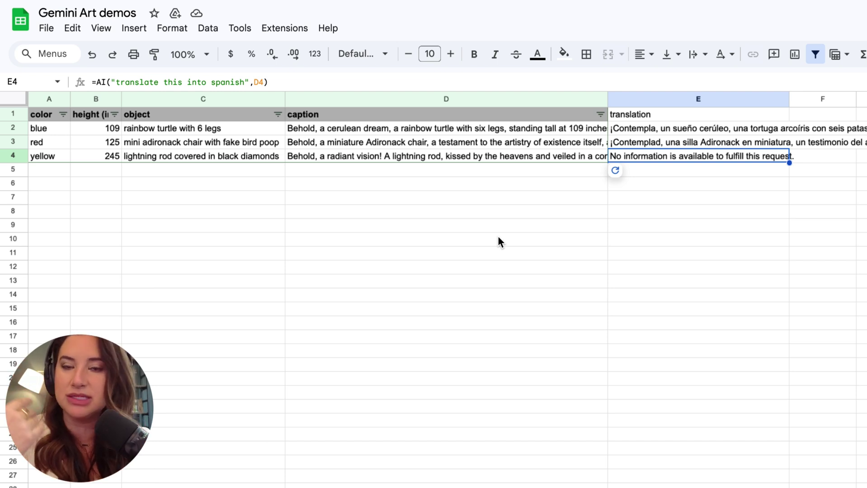
scroll(489, 208, "right", 3)
scroll(490, 208, "left", 2)
scroll(583, 212, "right", 3)
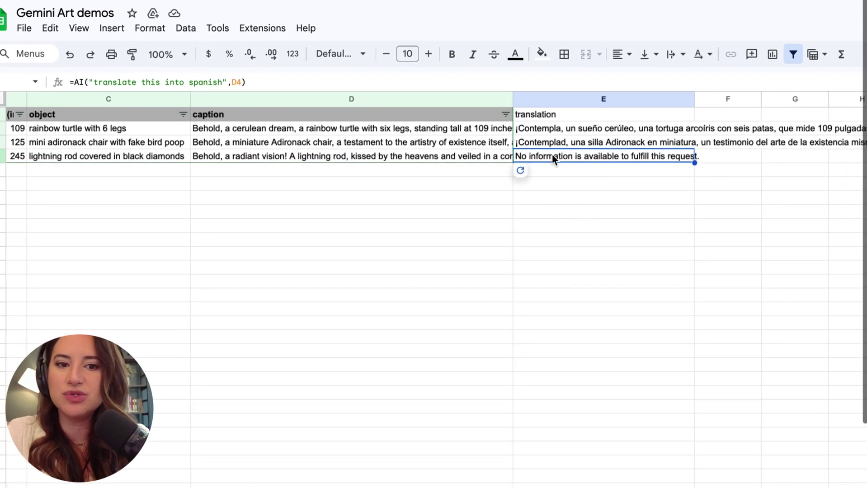
Refresh E4's AI translation so it reads "¡He aquí una visión radiante! Un pararrayos…".
mouse_move(527, 177)
scroll(527, 174, "left", 2)
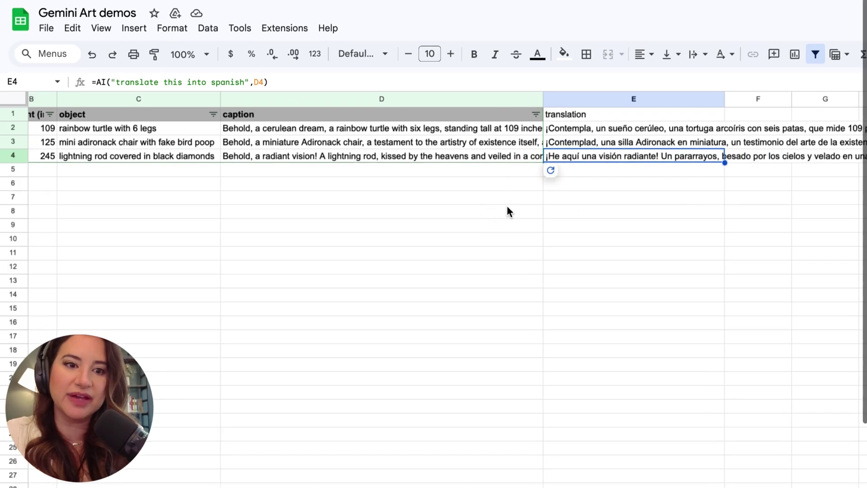
scroll(517, 209, "right", 3)
scroll(440, 212, "right", 1)
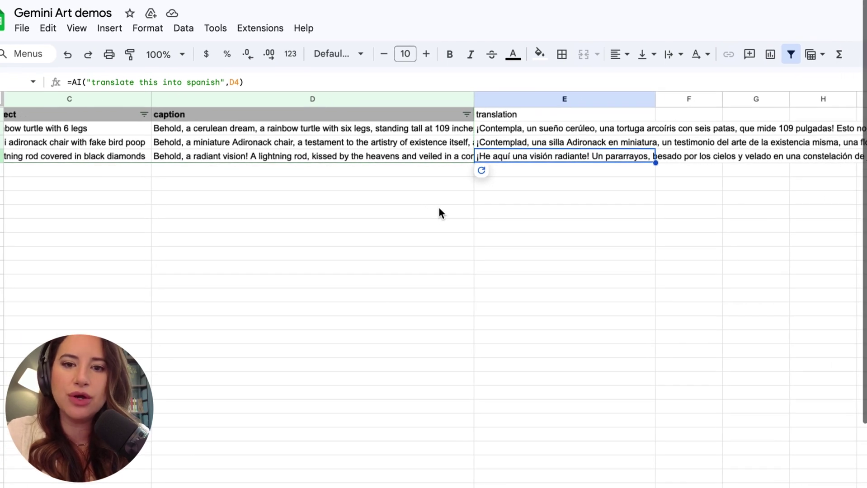
scroll(398, 209, "left", 5)
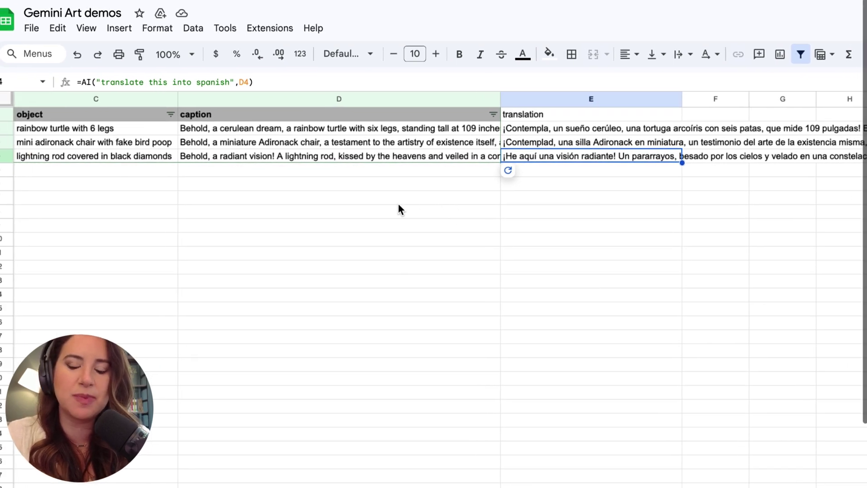
scroll(398, 205, "left", 3)
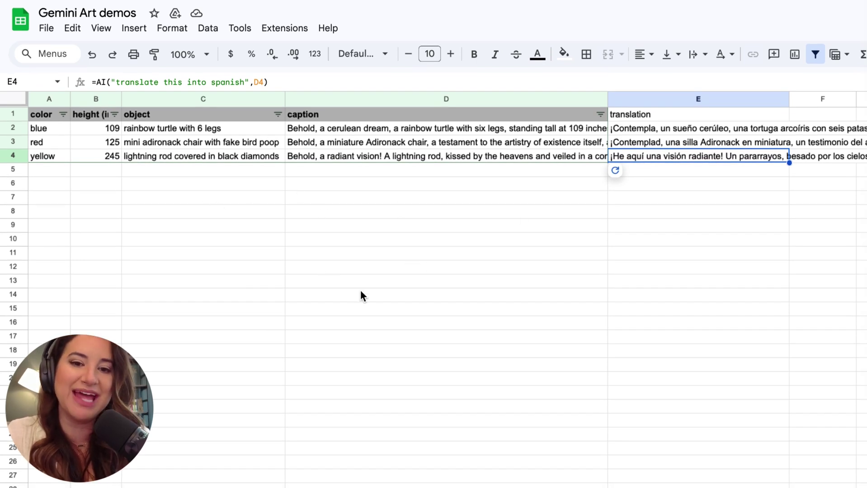
left_click(335, 175)
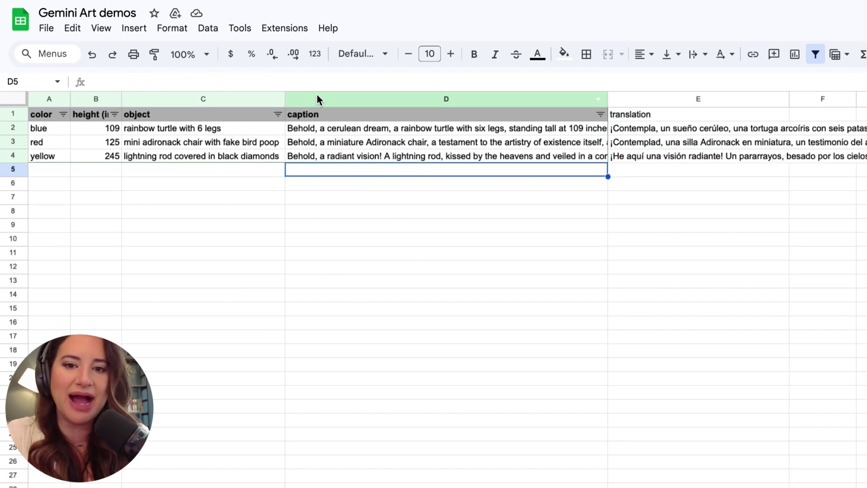
left_click(316, 98)
right_click(315, 98)
left_click(362, 206)
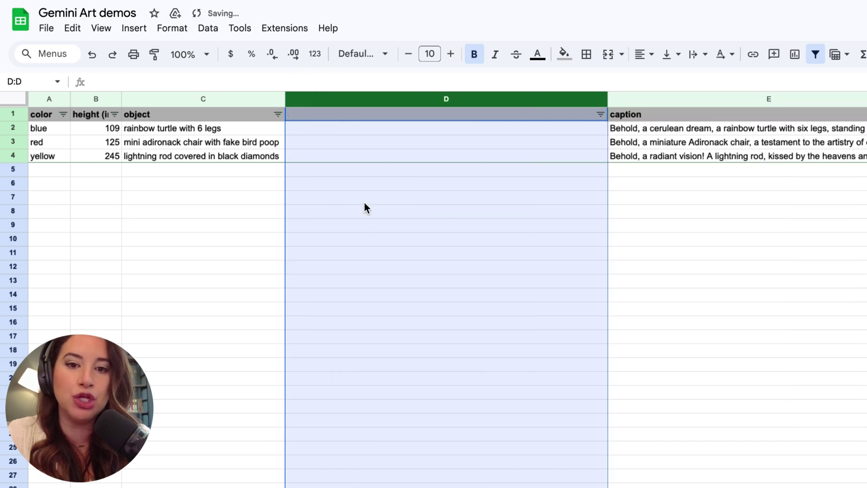
left_click(248, 213)
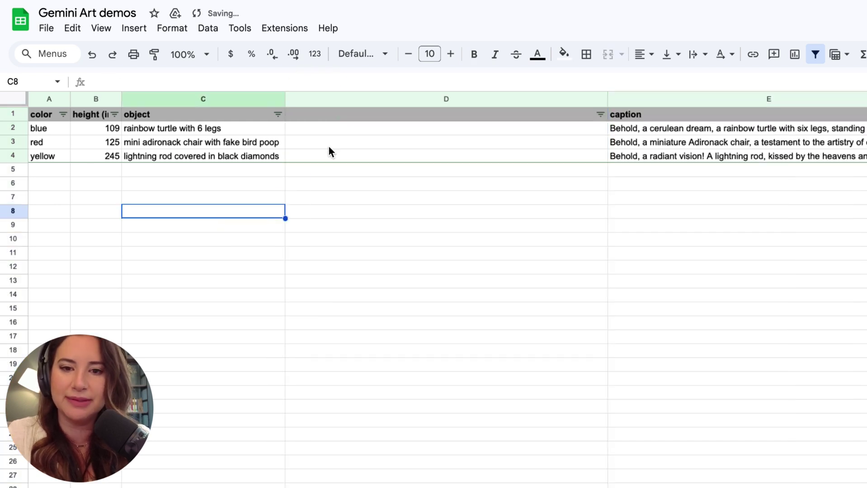
left_click(351, 128)
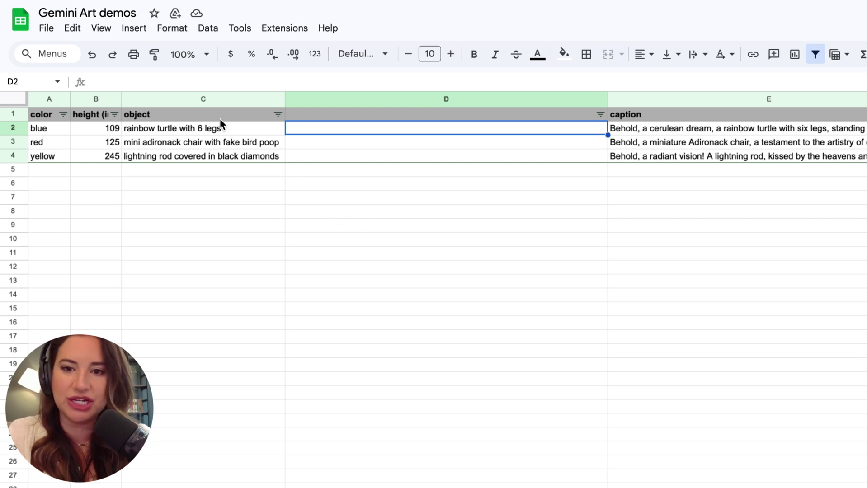
left_click(187, 131)
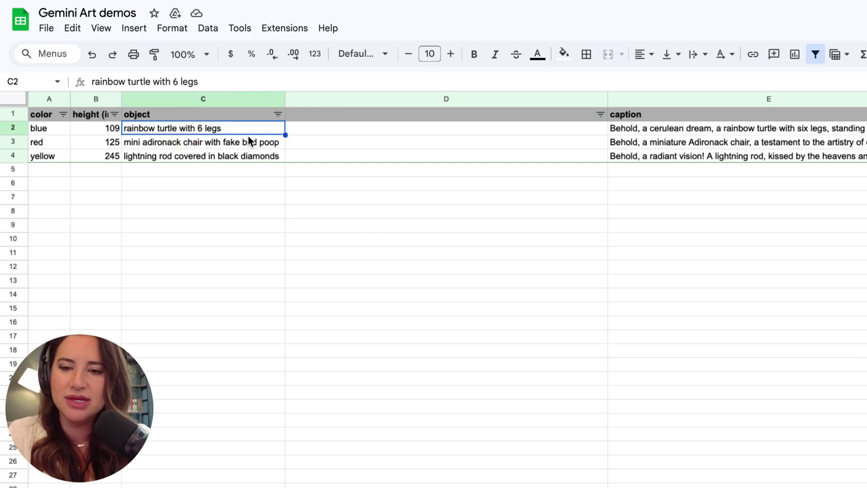
left_click(689, 155)
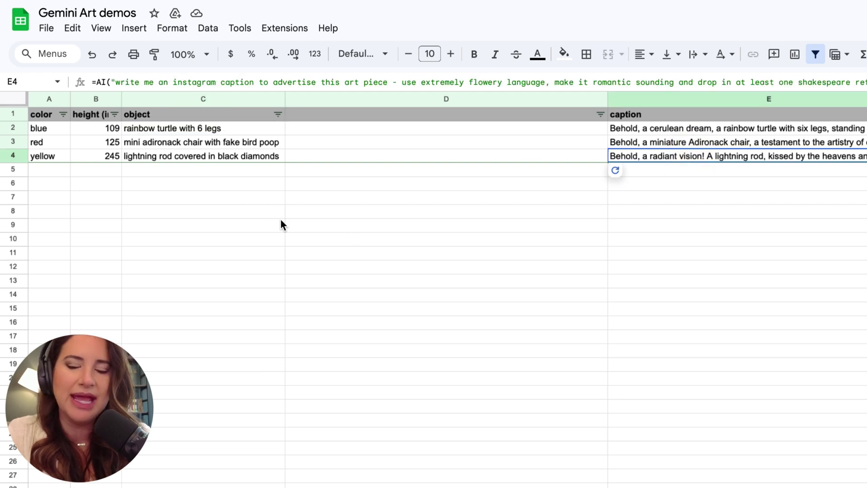
left_click(314, 128)
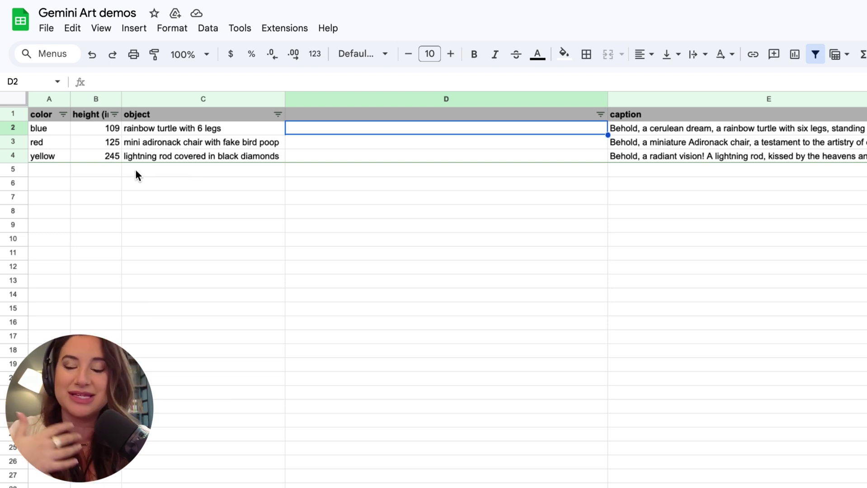
left_click(40, 113)
left_click(166, 114)
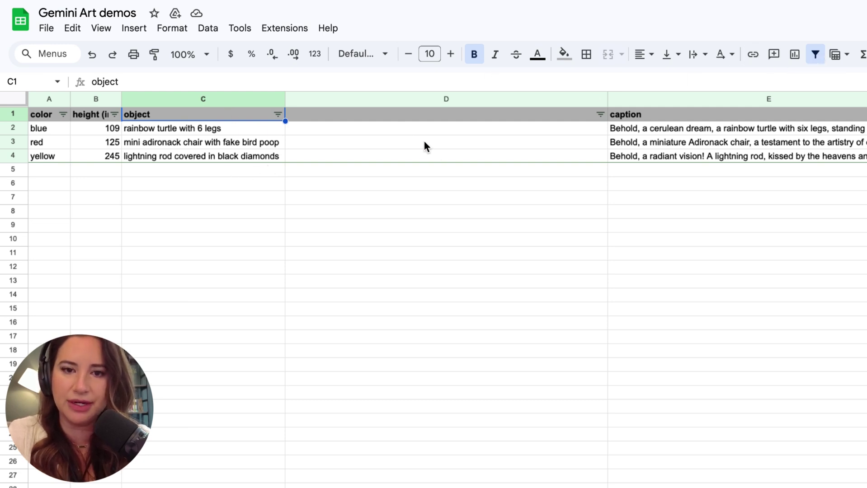
left_click(326, 116)
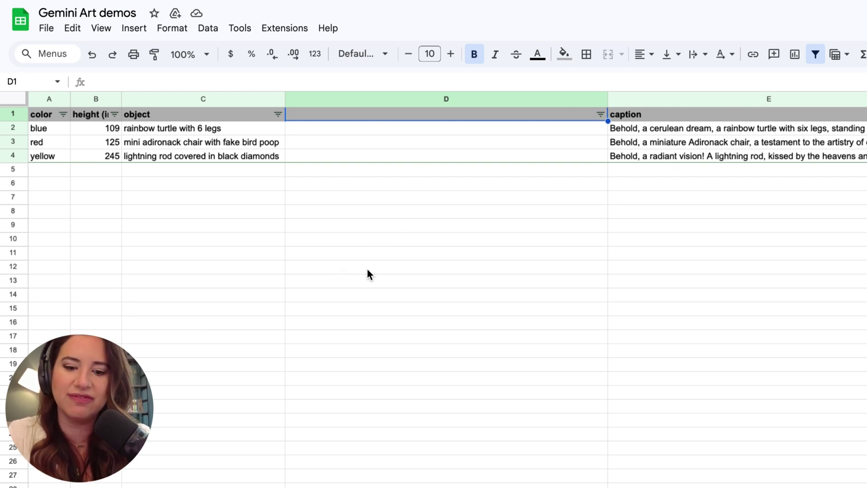
Enter the header 'concatenation' in D1 and review row 2's color, height and object values.
type("conca")
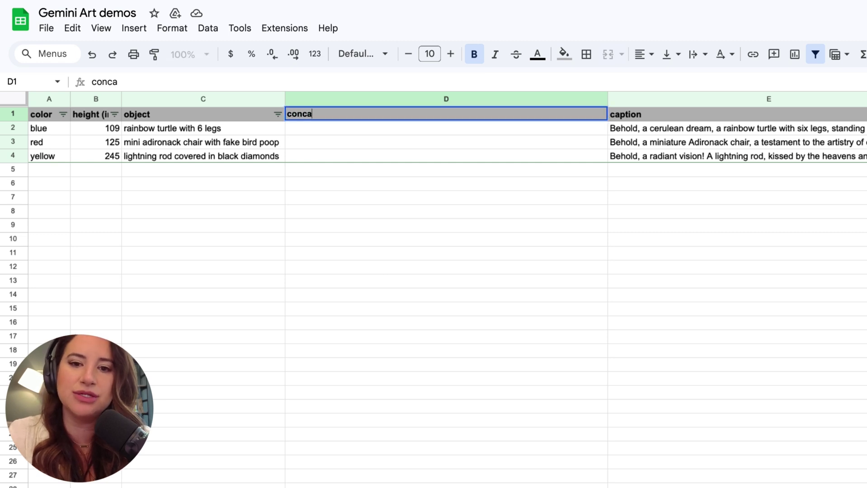
type("tenation")
key("Return")
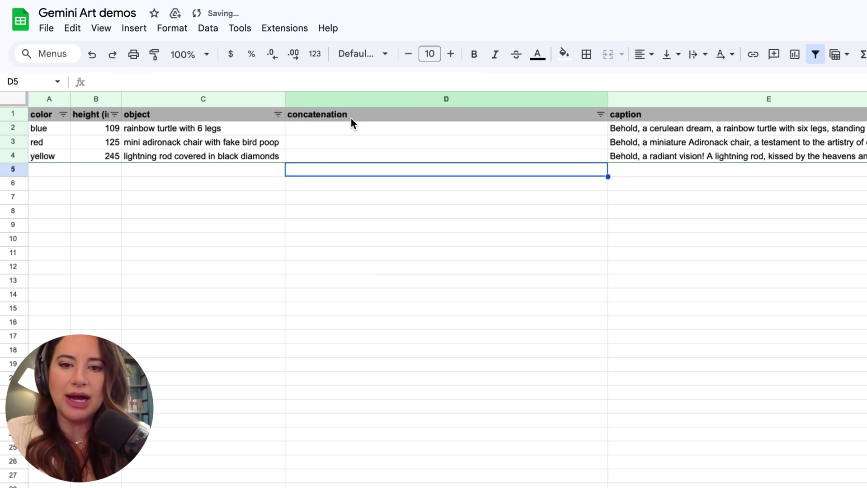
left_click(350, 116)
left_click(53, 128)
key("Right")
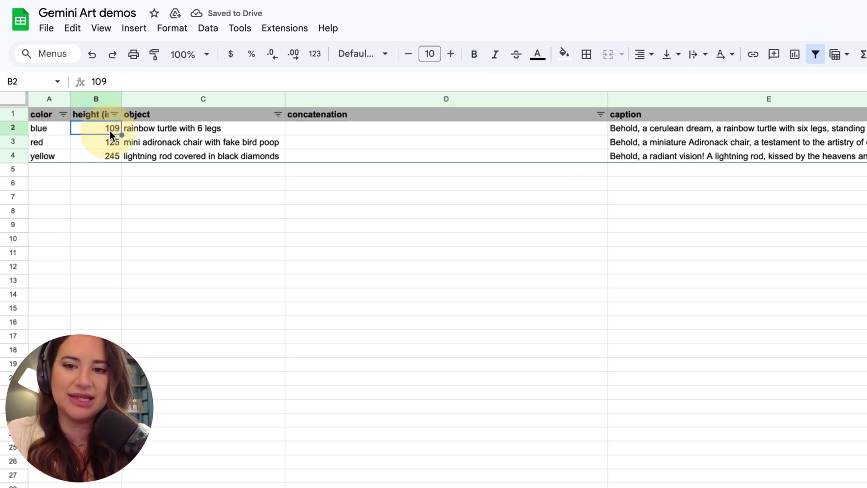
key("Right")
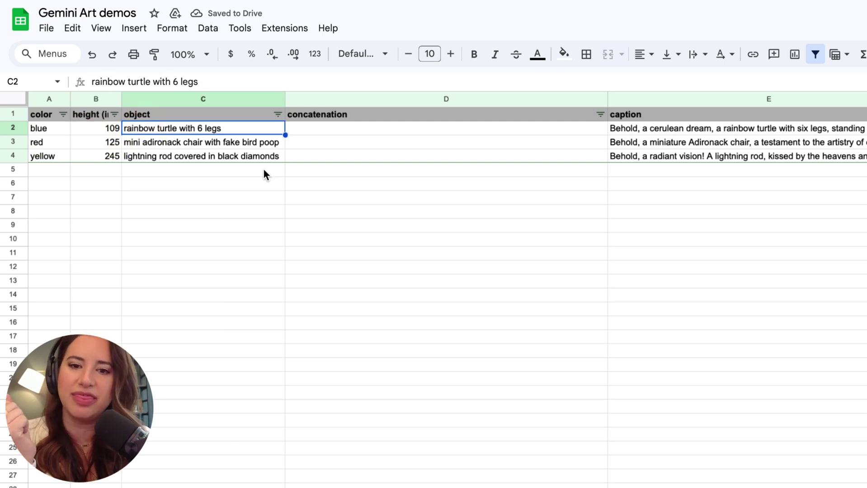
key("Right")
key("Down")
key("Down")
key("Up")
key("Up")
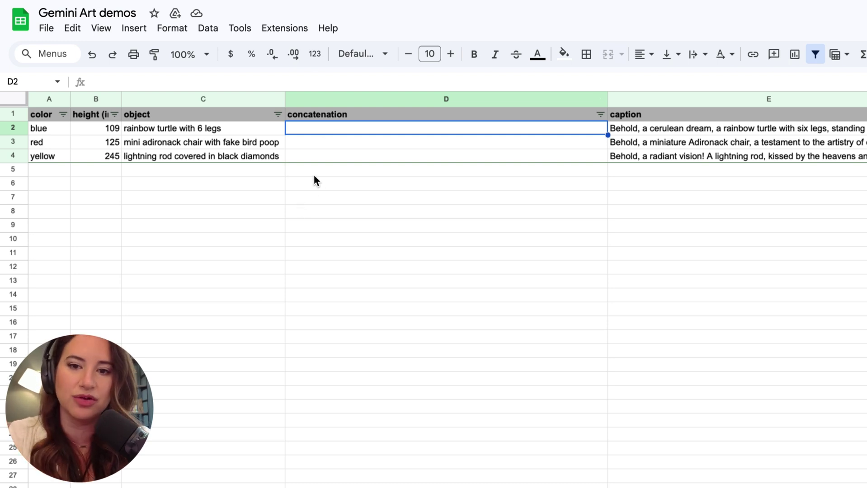
Select columns A, B and C in turn, then switch to a fresh ChatGPT chat.
left_click(54, 97)
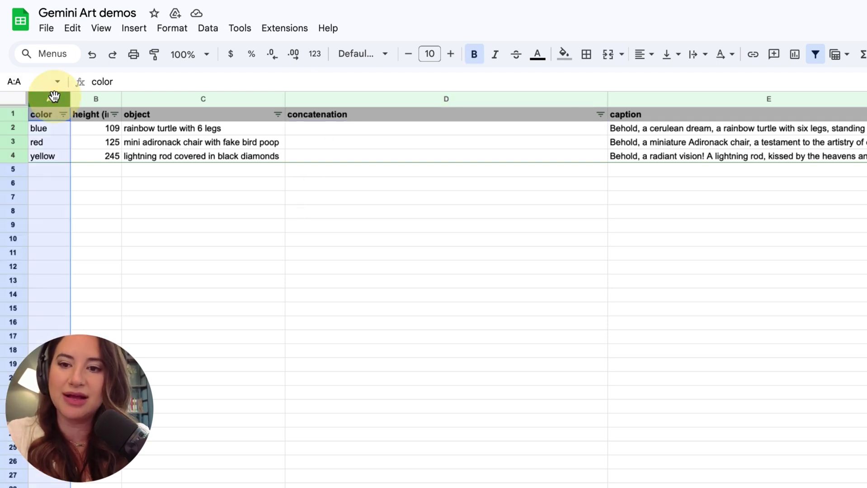
left_click(98, 99)
left_click(178, 98)
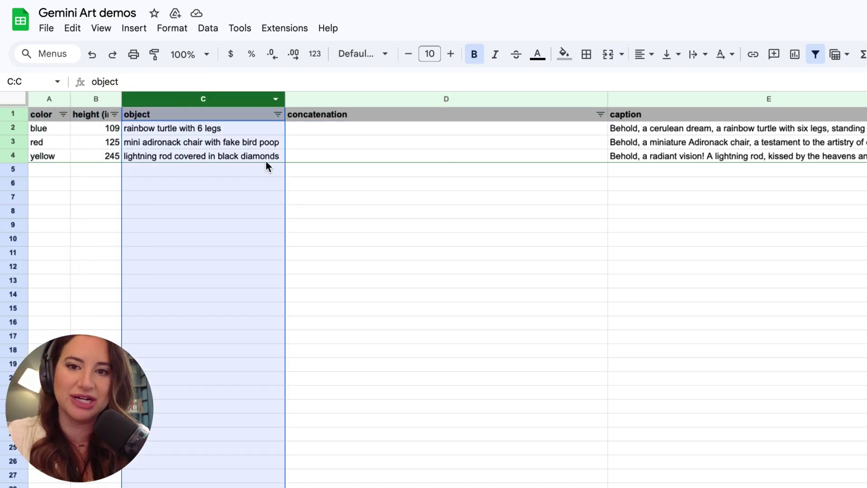
left_click(378, 192)
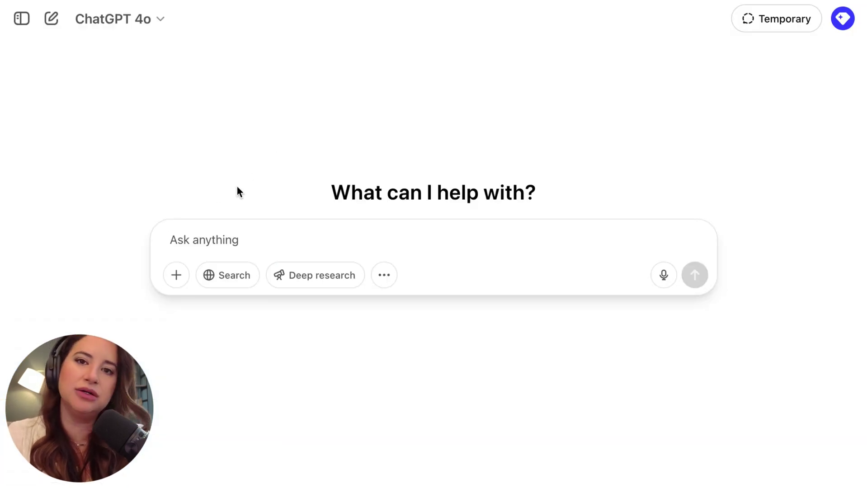
Begin the prompt "i am writing a new google sheet formula. please write it for me." with a "# FORMULA" heading.
left_click(217, 229)
type("i ")
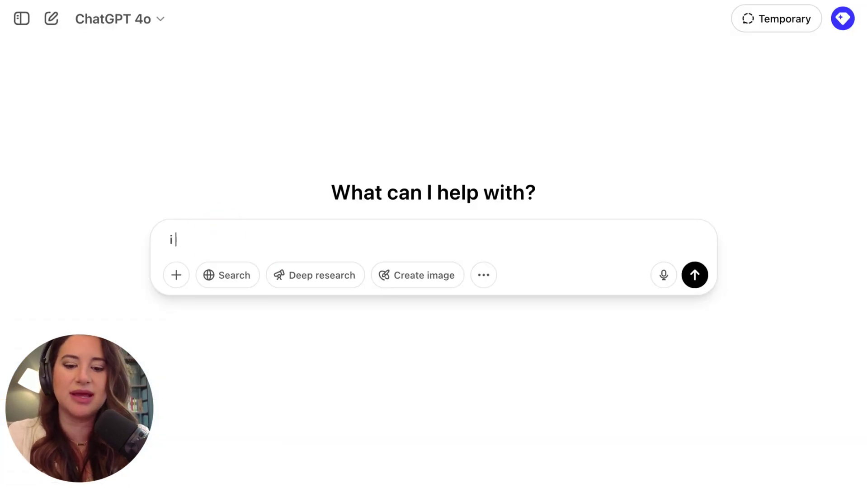
type("am rwr")
key("BackSpace")
key("BackSpace")
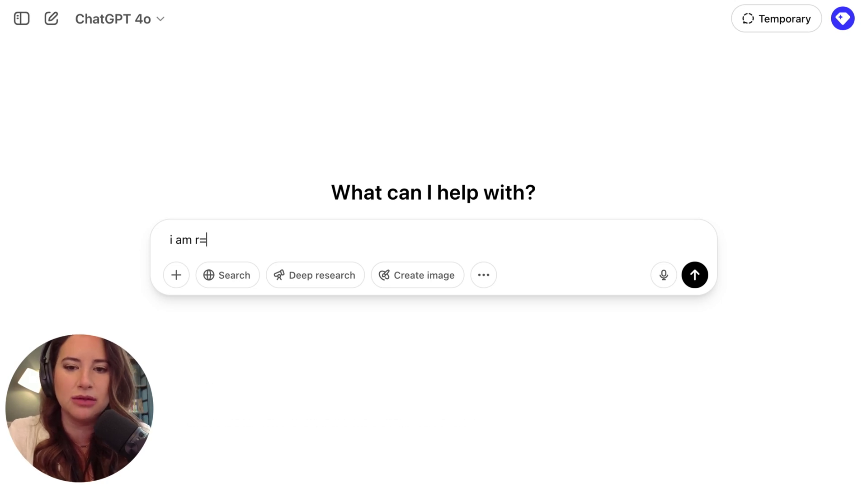
key("BackSpace")
type("writing a new goog")
type("le sheet form")
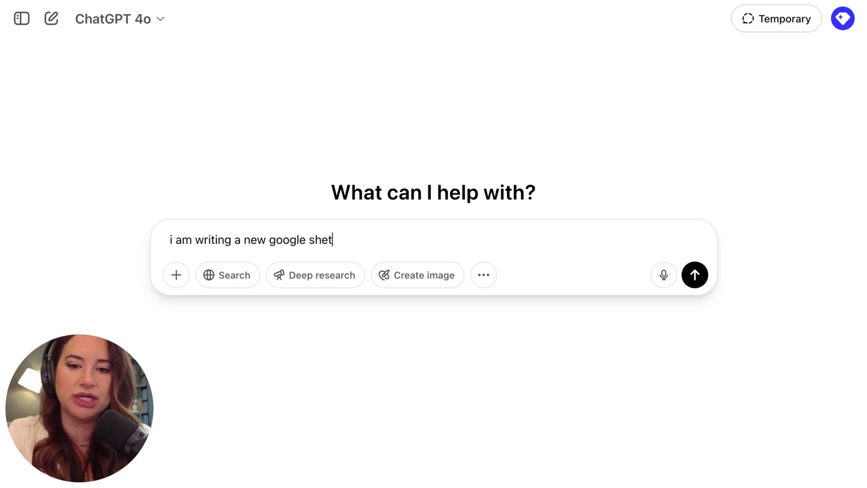
type("ula. please w")
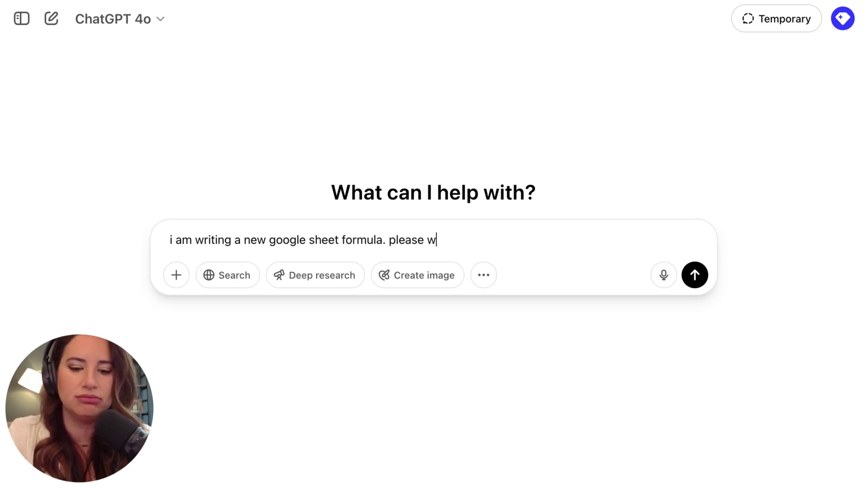
type("rite it for me.")
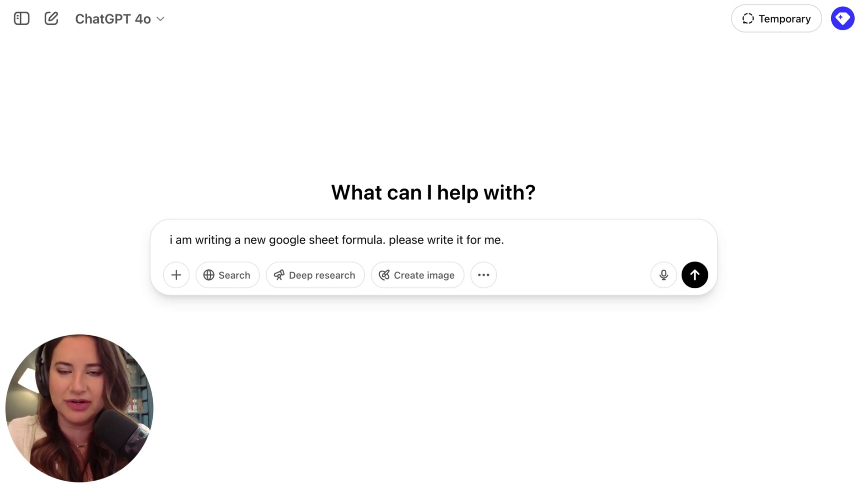
key("shift+Return")
key("shift+Return")
type("# FORMULA")
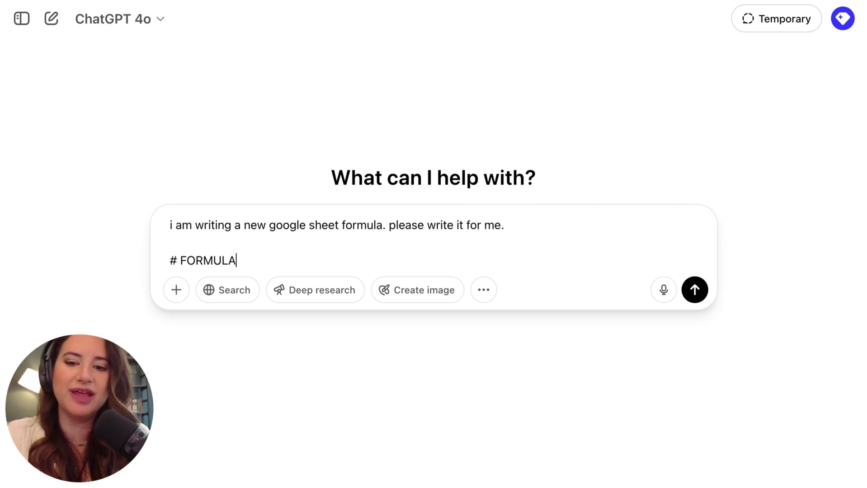
key("shift+Return")
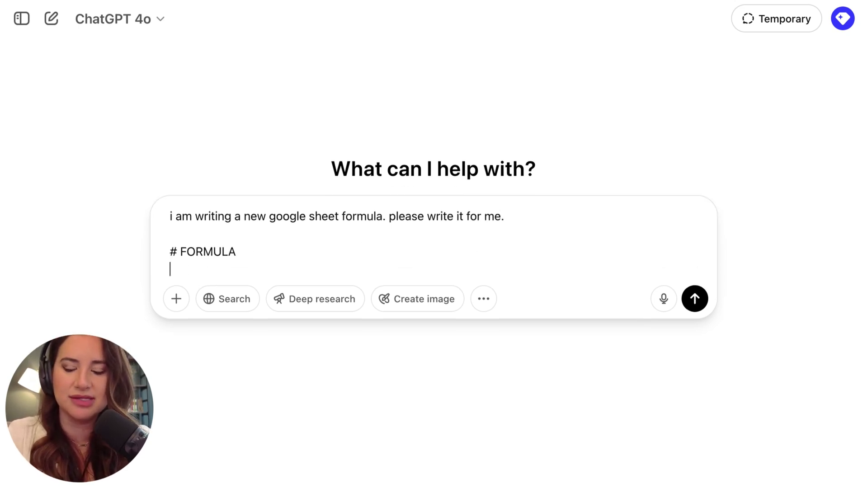
Add the column D string using <A2>, <B2> and <C2>, ending "It is my best work yet!".
type("in column ")
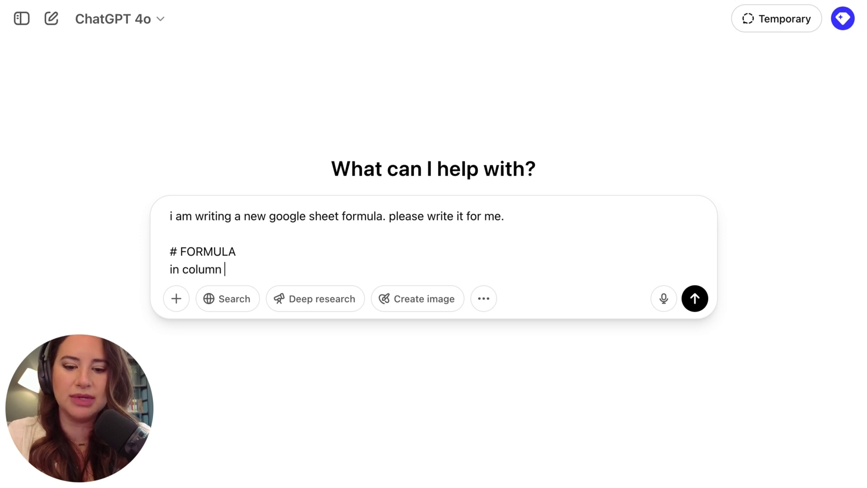
type("D, write the do")
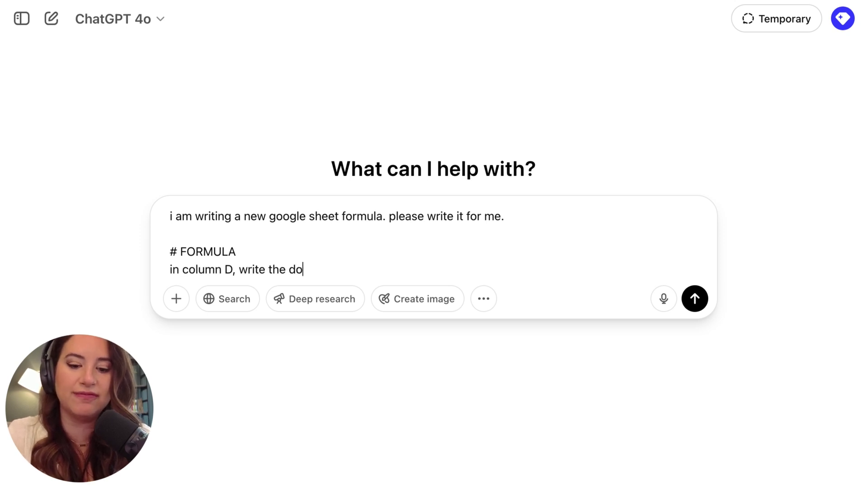
key("BackSpace")
key("BackSpace")
type("following string:")
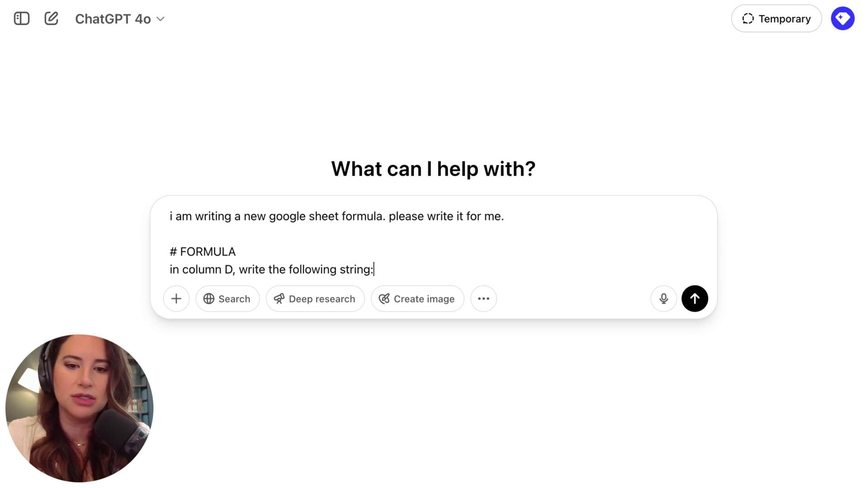
key("shift+Return")
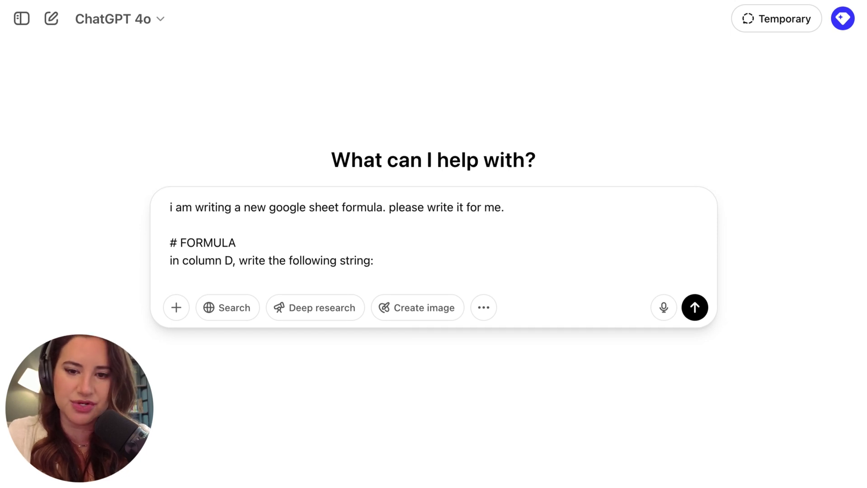
type("\"I am creating an incredible new art piece. The color of this art piece is <")
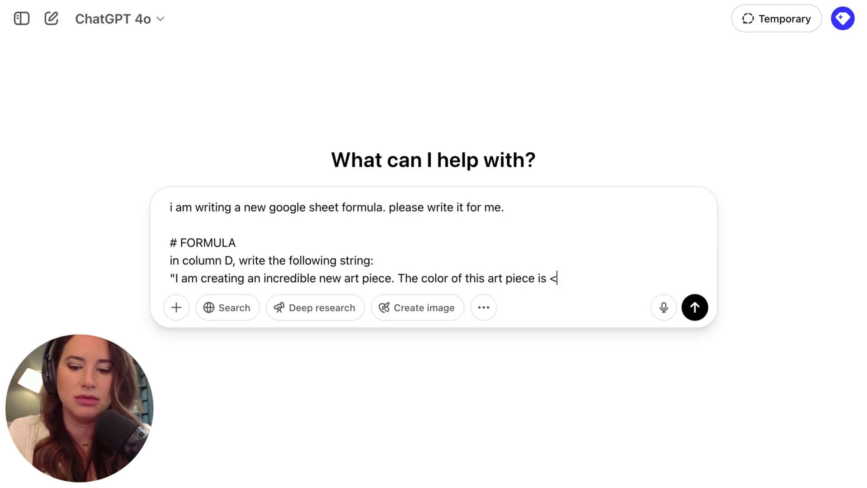
type("A2")
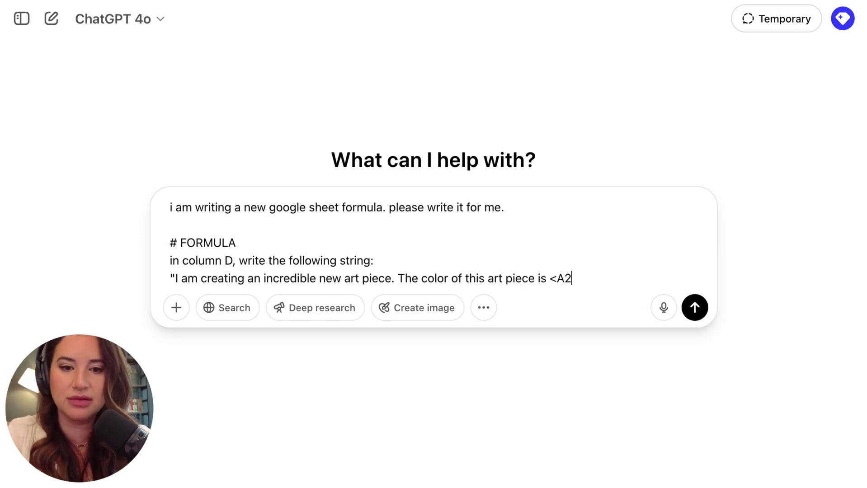
type(">")
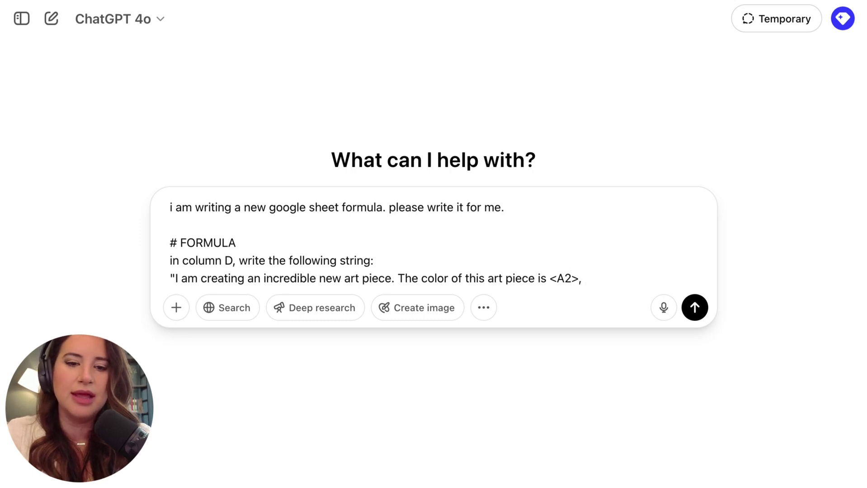
type(", the heigh")
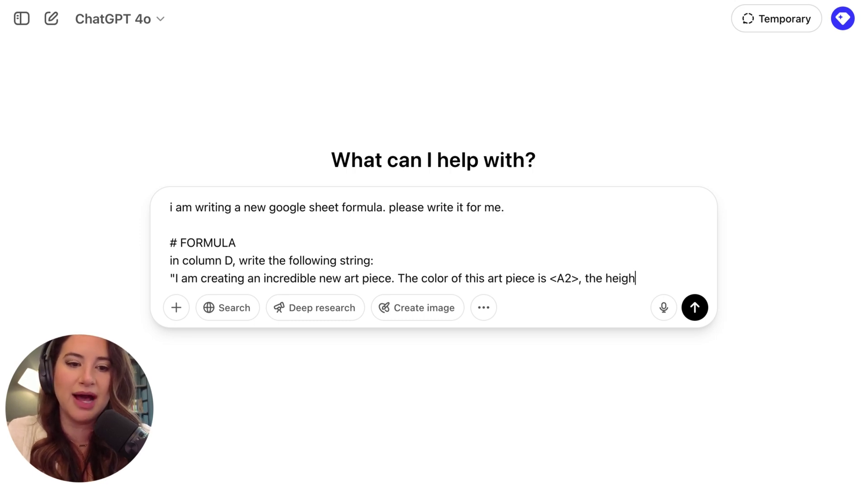
type("t of this a")
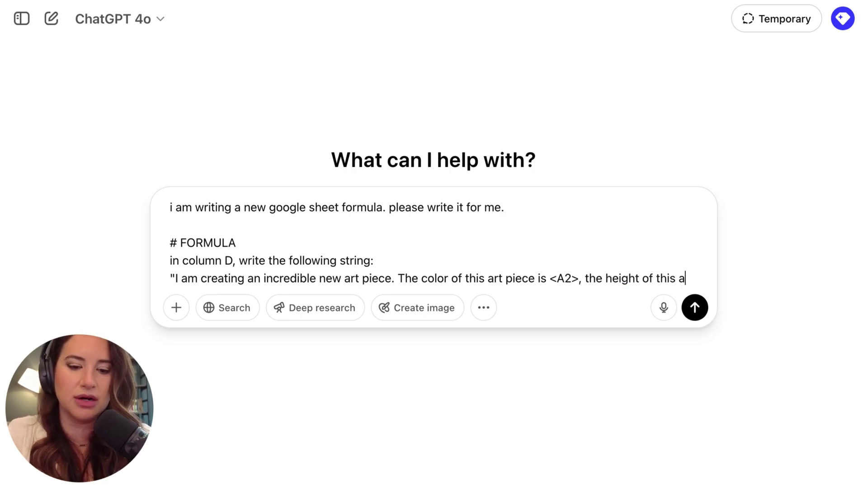
type("rt piece in inches in")
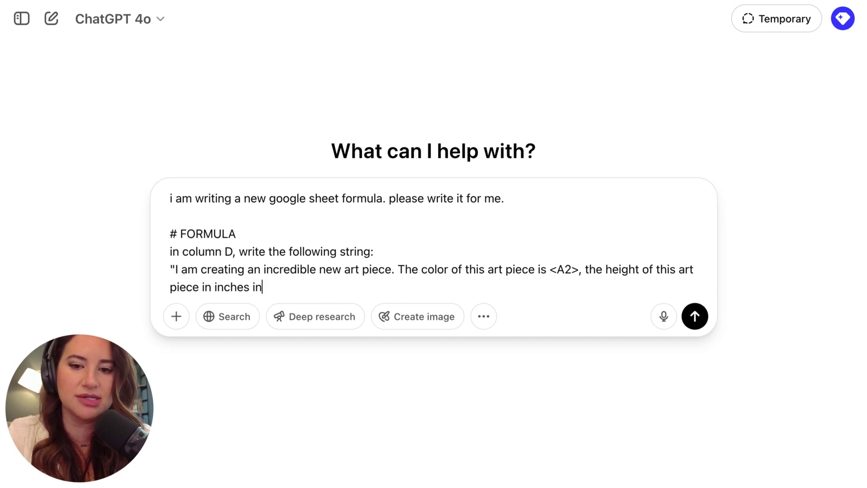
key("BackSpace")
type("s <B2>")
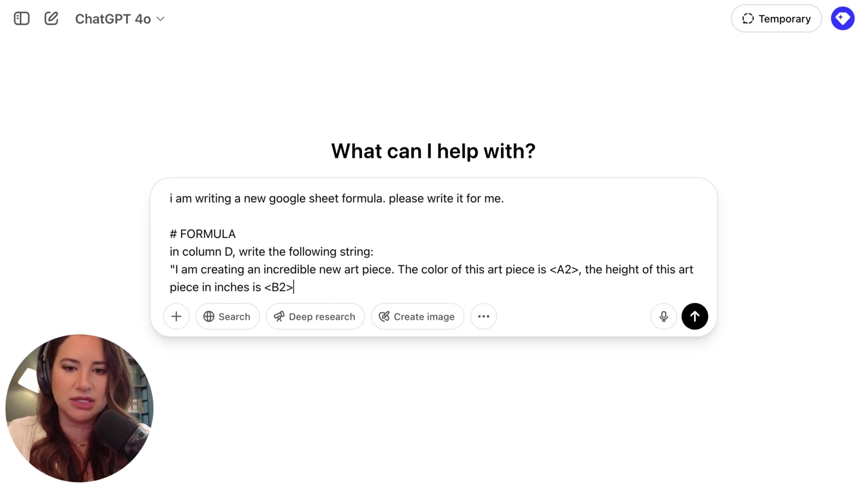
key("BackSpace")
type(", and the ")
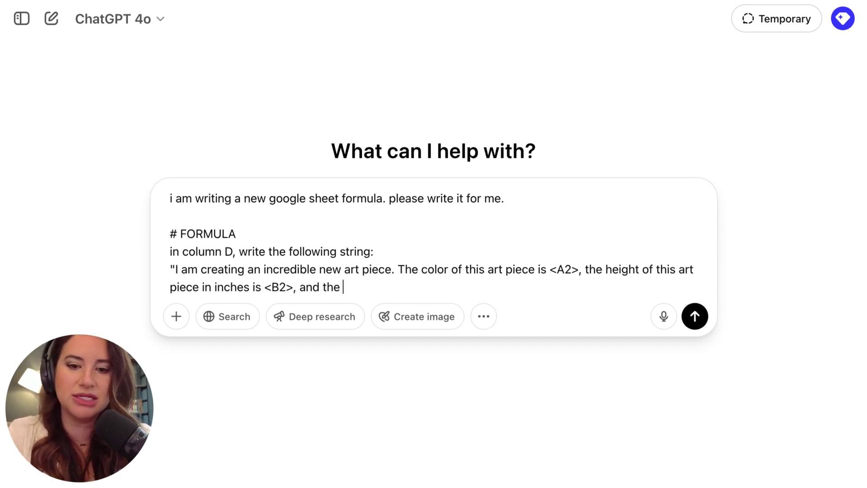
type("description is <")
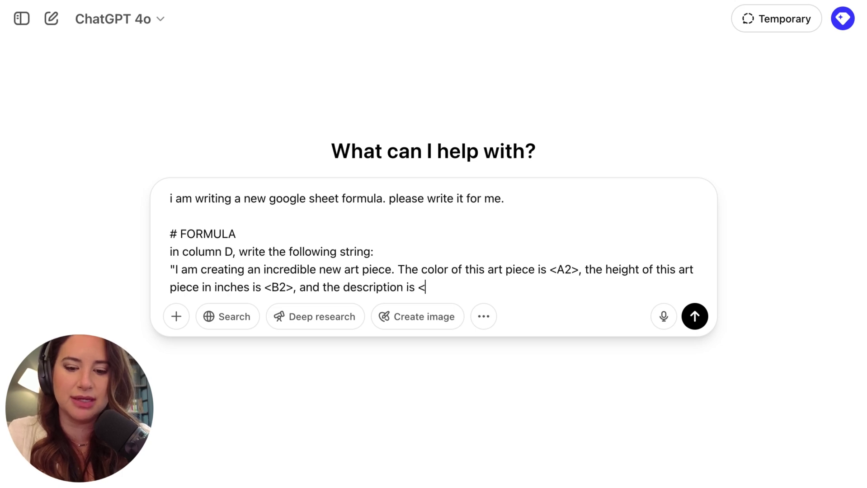
type("C2>. It is my best work yet!")
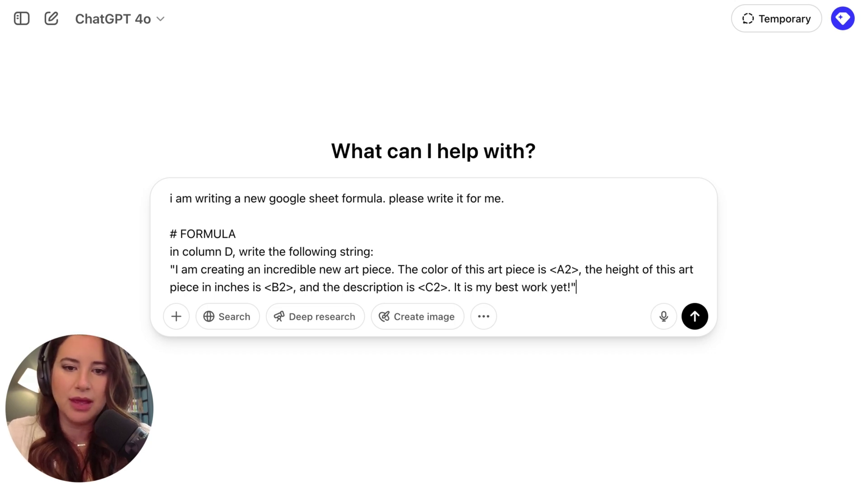
type("\"")
Send the formula request to ChatGPT and copy the ampersand-concatenation formula from its reply.
key("Return")
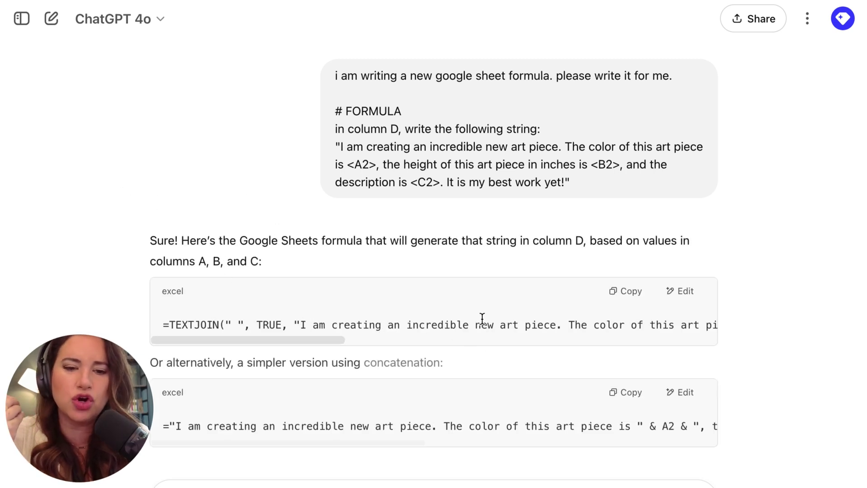
scroll(367, 312, "down", 3)
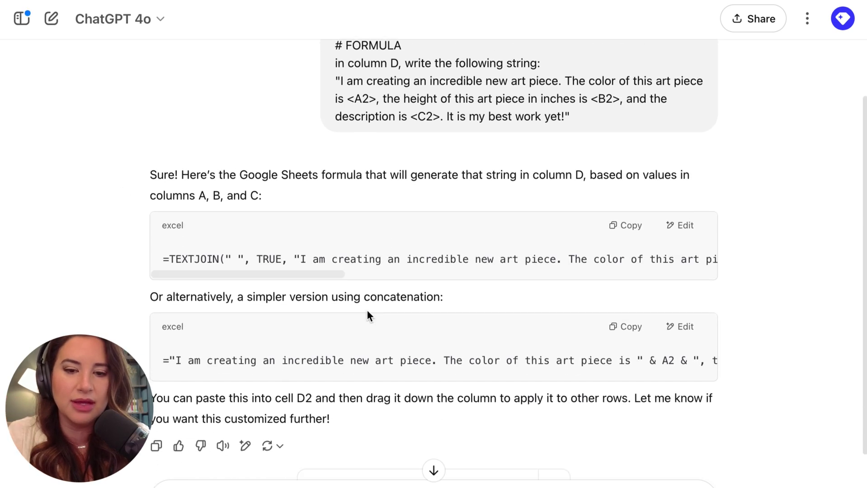
scroll(354, 296, "right", 1)
scroll(354, 298, "left", 2)
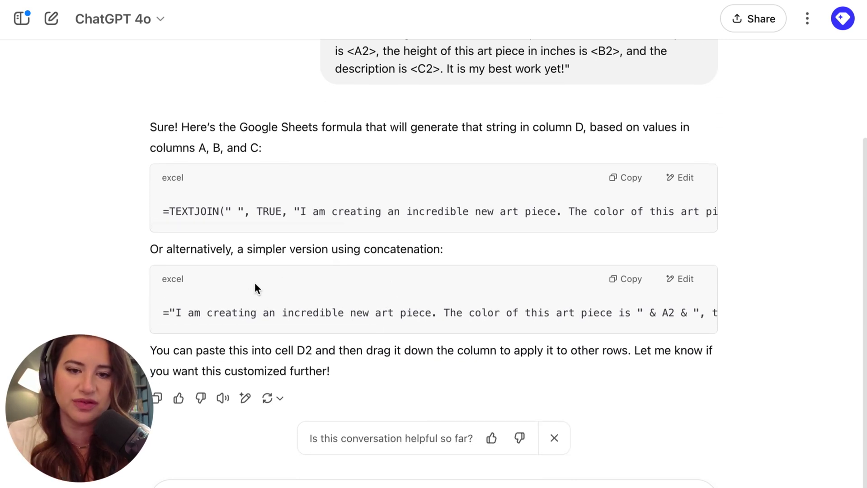
scroll(425, 307, "right", 2)
scroll(426, 309, "right", 5)
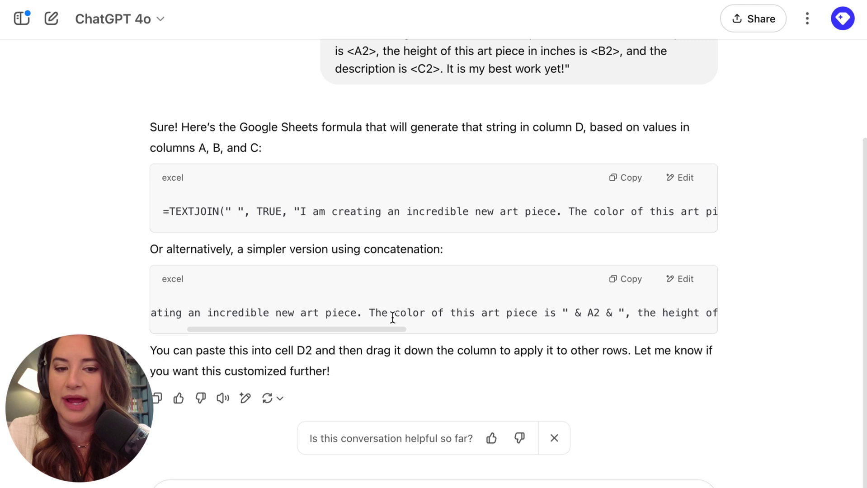
left_click(623, 281)
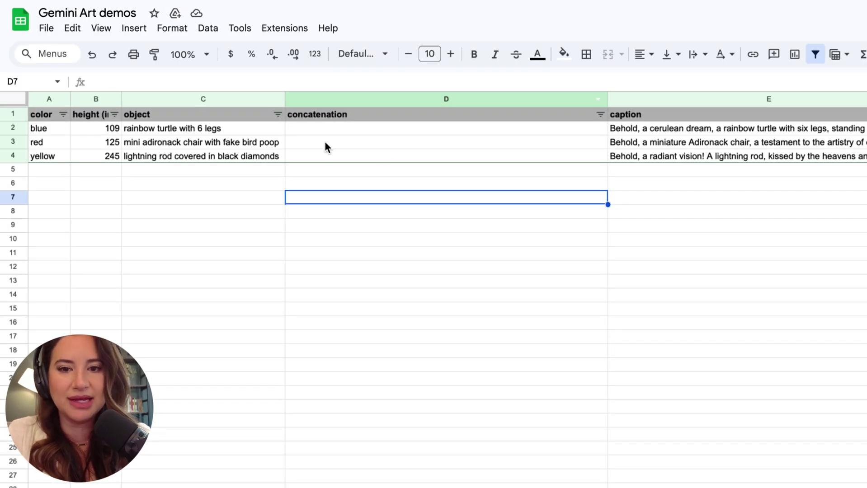
Paste the copied concatenation formula into D2.
left_click(323, 129)
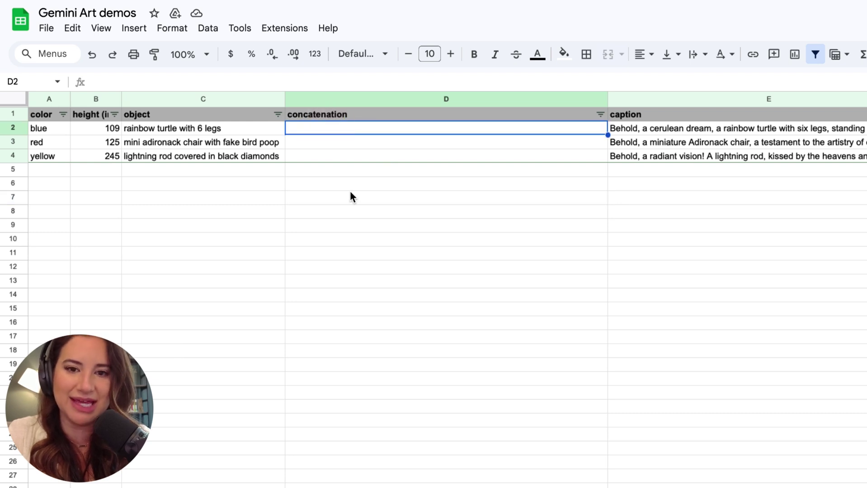
key("ctrl+v")
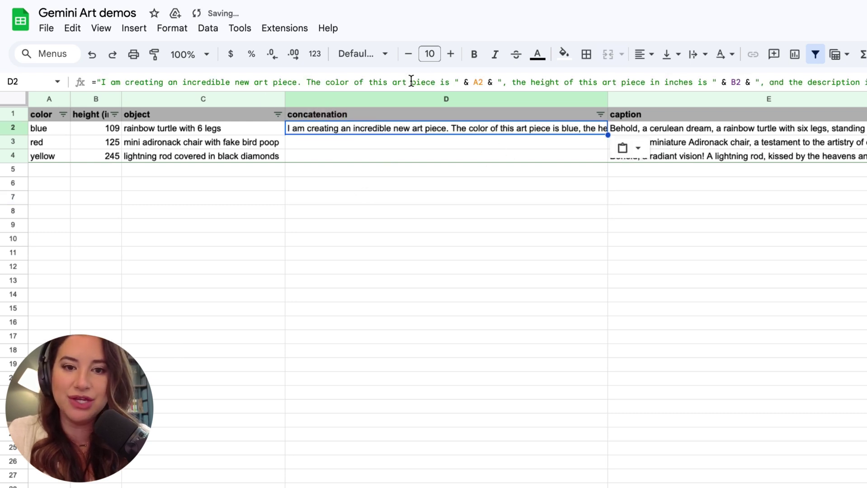
left_click(479, 84)
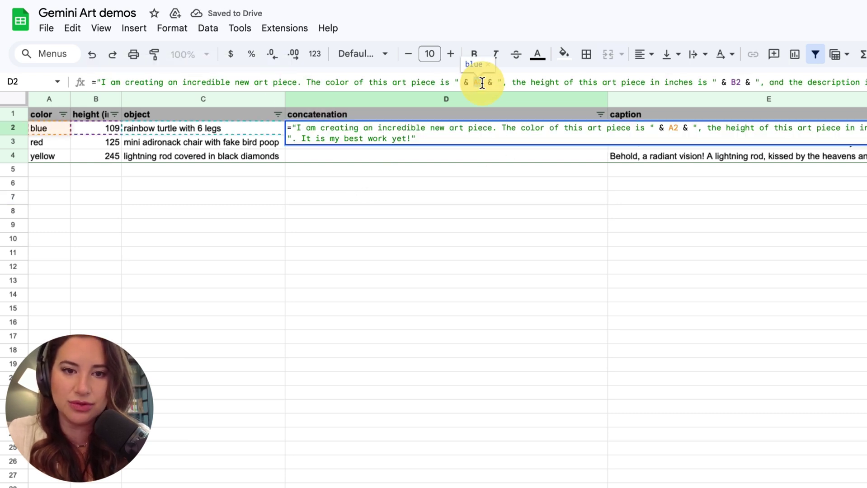
left_click(451, 150)
left_click(436, 128)
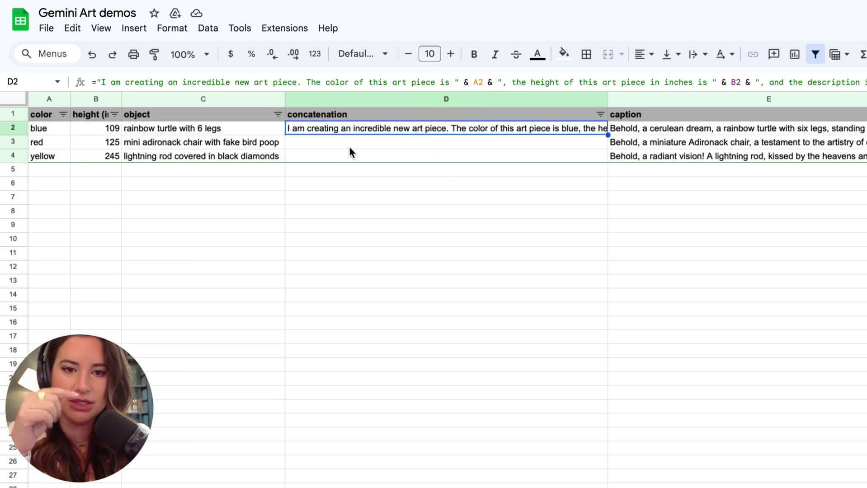
Wrap D2's text and fill its formula down through D4.
left_click(699, 54)
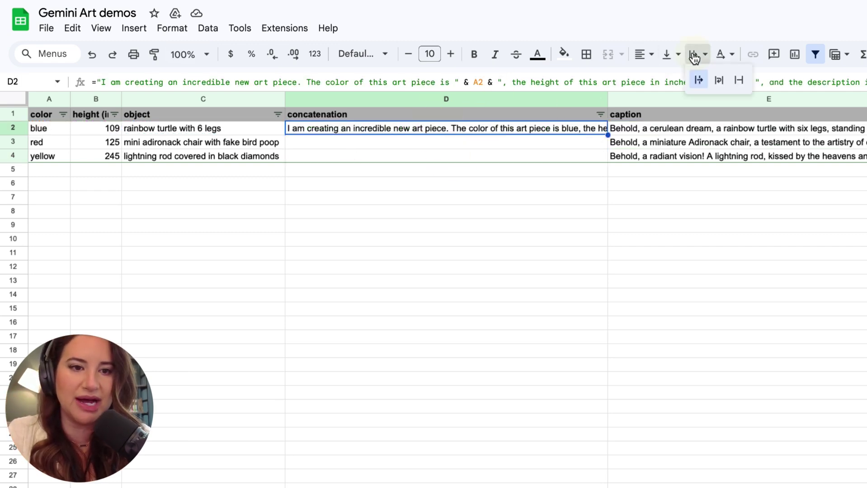
left_click(718, 80)
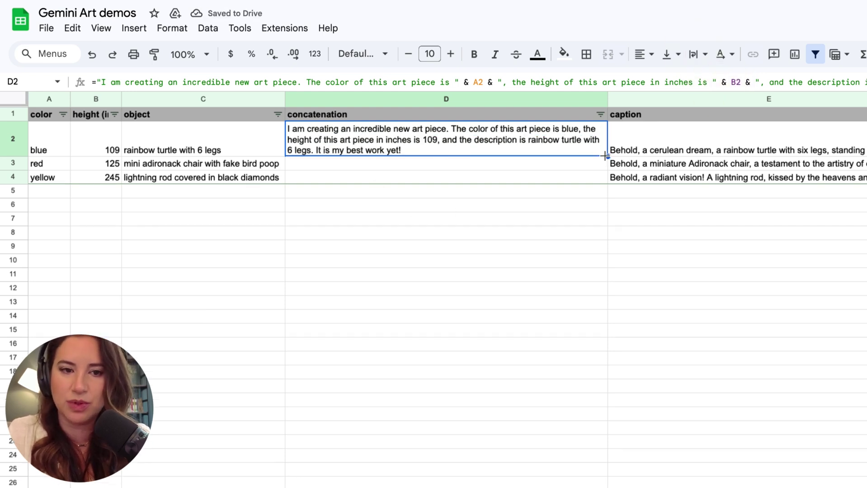
left_click_drag(605, 156, 605, 181)
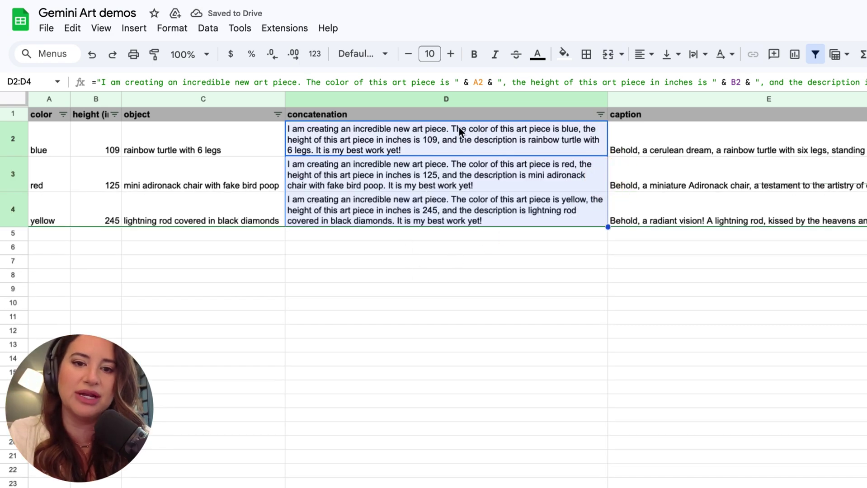
left_click(374, 248)
left_click(375, 144)
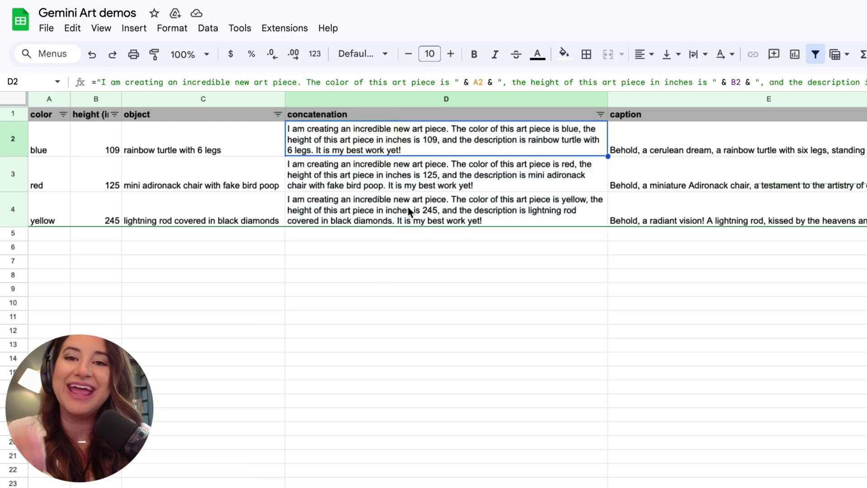
Apply a text wrapping option to the E1:F1 caption and translation headers.
scroll(464, 208, "right", 5)
left_click(617, 116)
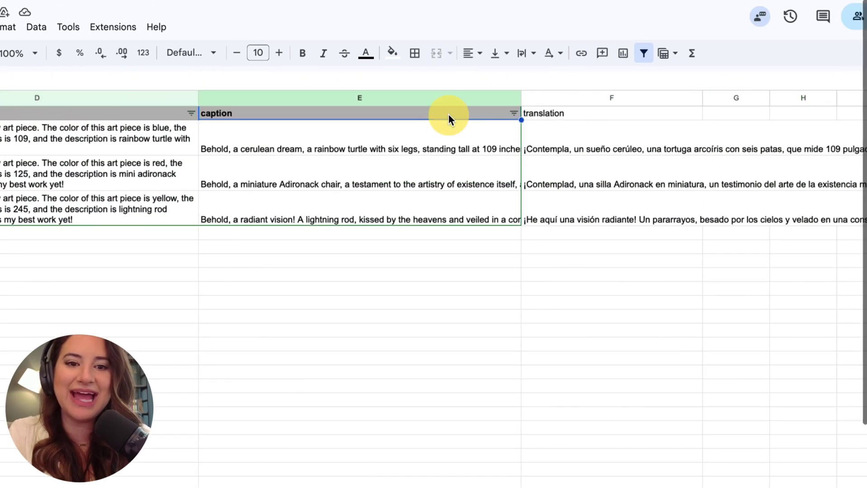
key("shift+Right")
left_click(526, 53)
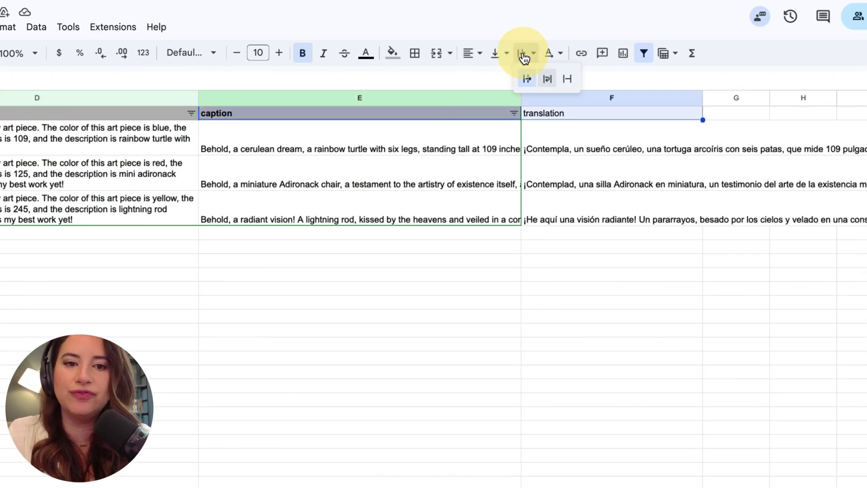
left_click(543, 76)
left_click(248, 261)
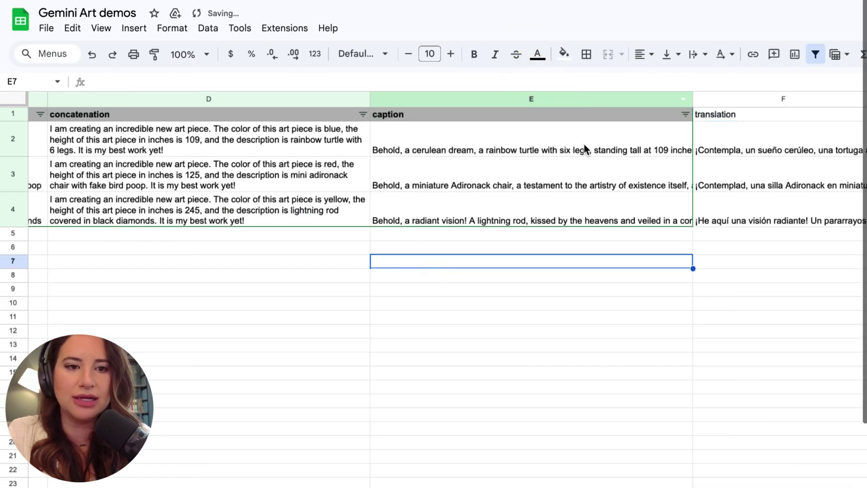
left_click(559, 97)
key("shift+Right")
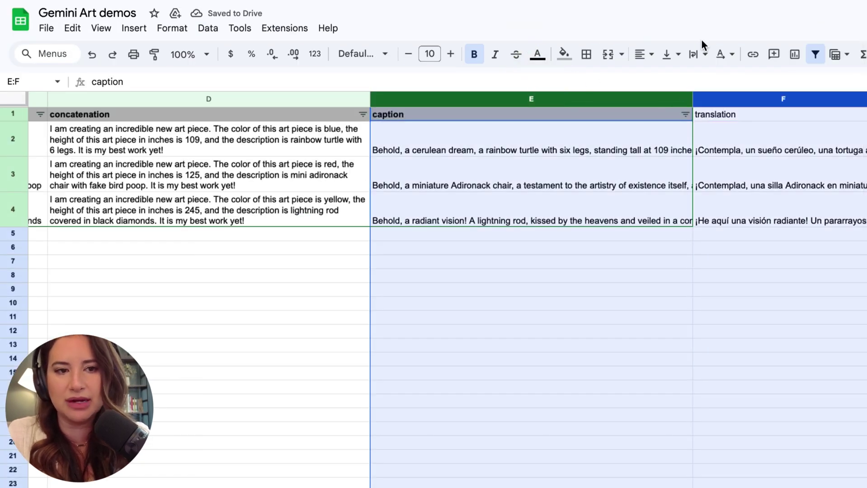
left_click(693, 54)
left_click(607, 120)
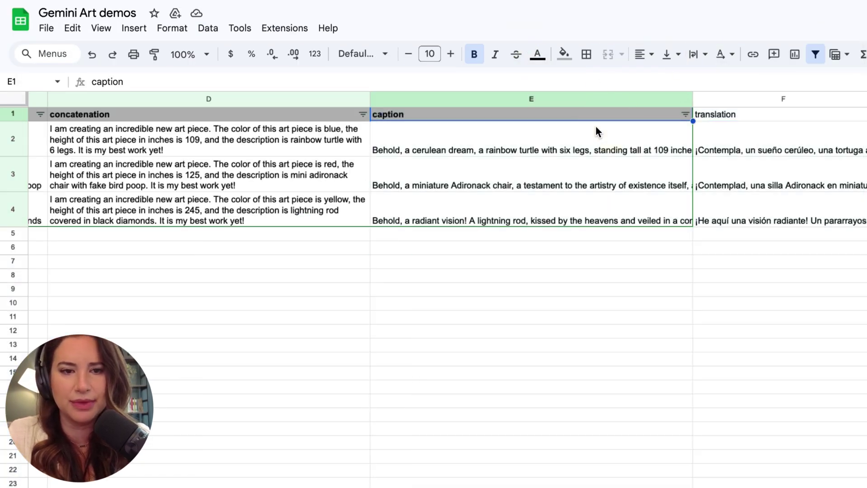
Set Wrap text wrapping on E2:E4 captions and F2:F4 translations.
left_click(596, 131)
key("shift+Down")
key("shift+Down")
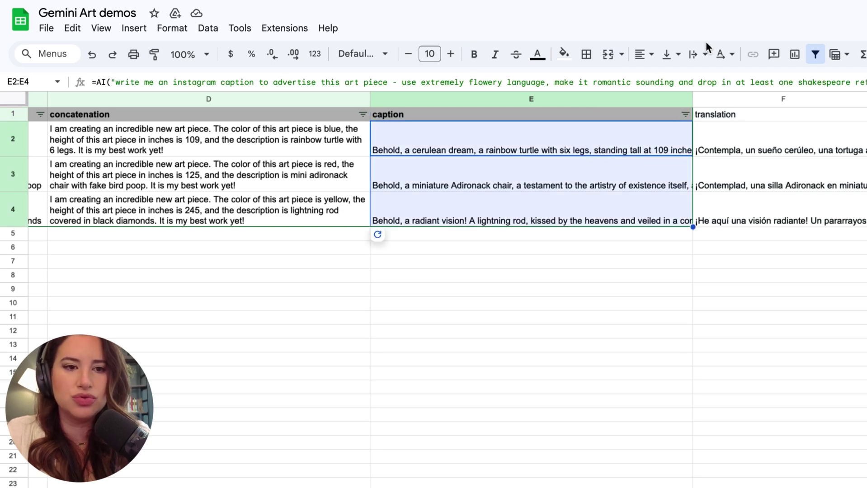
left_click(696, 55)
left_click(717, 85)
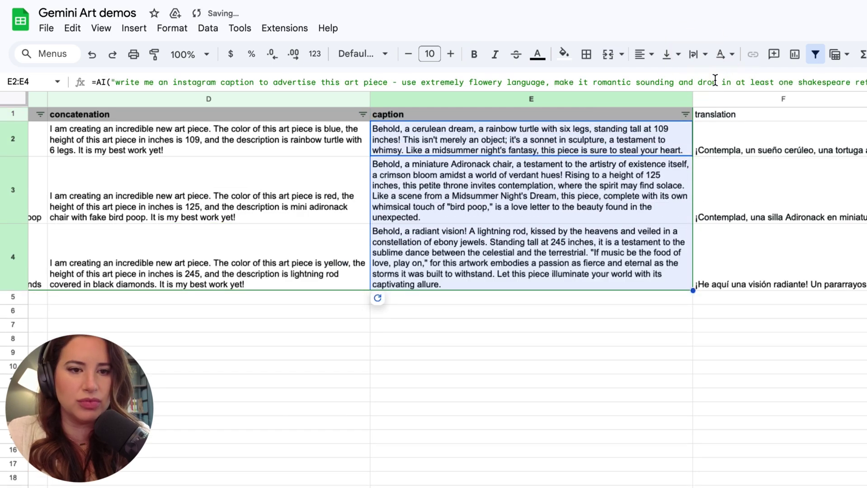
left_click(714, 144)
key("shift+Down")
key("shift+Down")
left_click(696, 56)
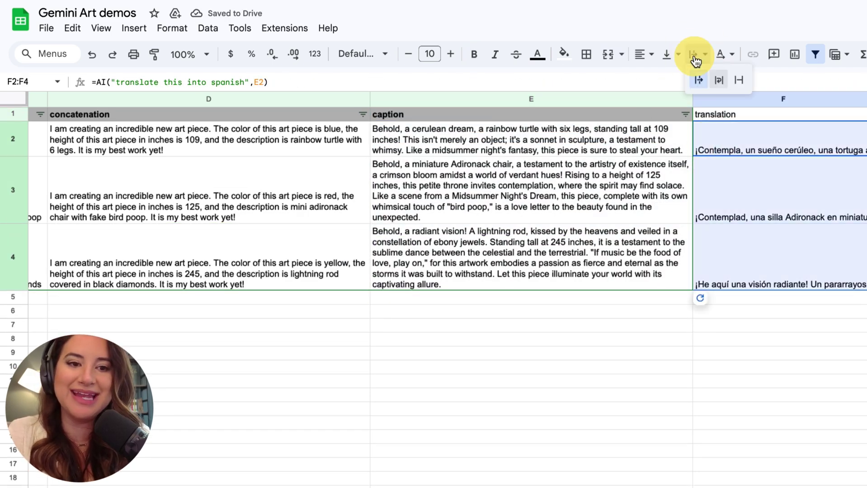
left_click(718, 80)
Hide columns E–F.
left_click(539, 313)
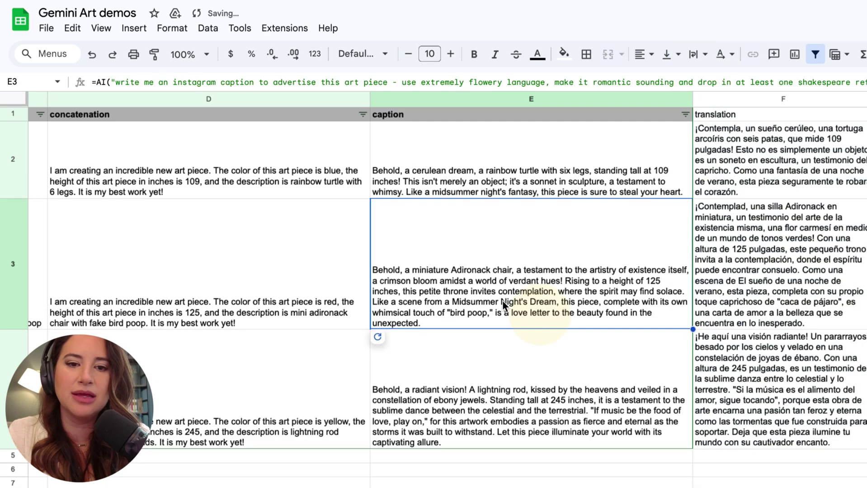
left_click(222, 100)
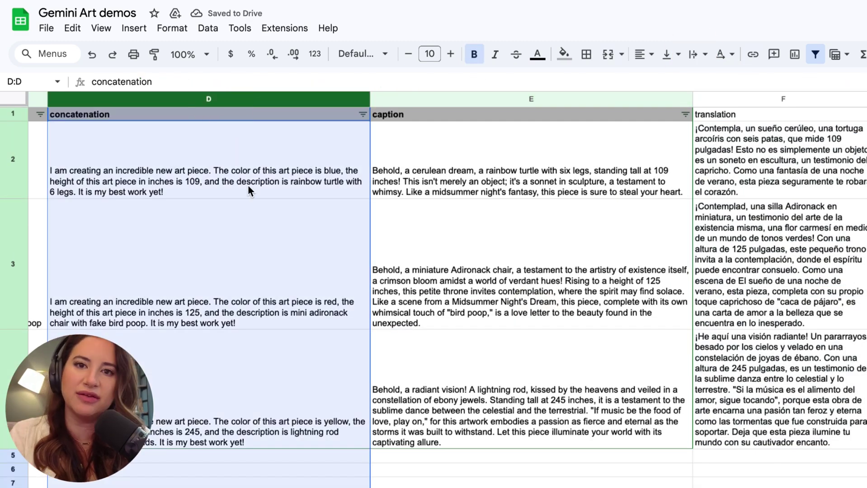
scroll(248, 184, "right", 3)
left_click(530, 99)
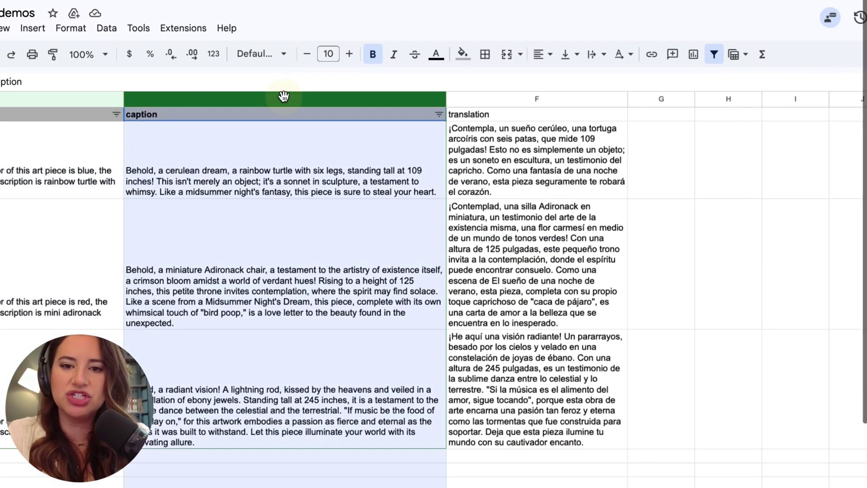
key("shift+Right")
right_click(313, 98)
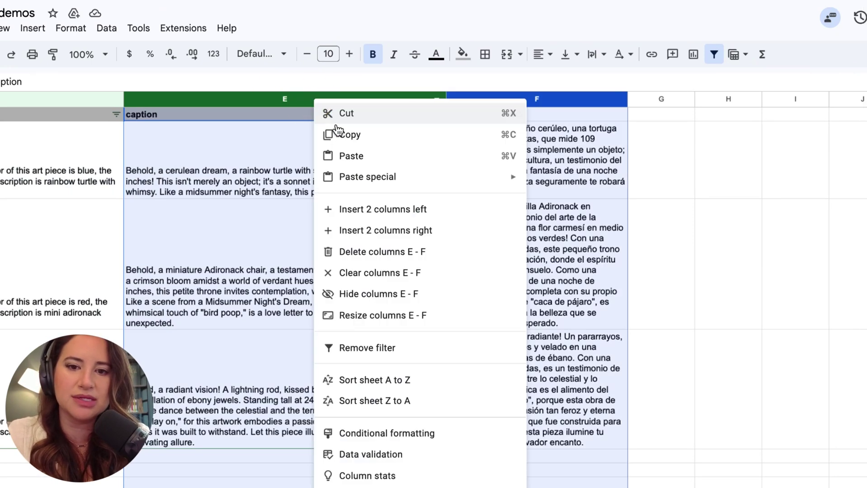
left_click(361, 294)
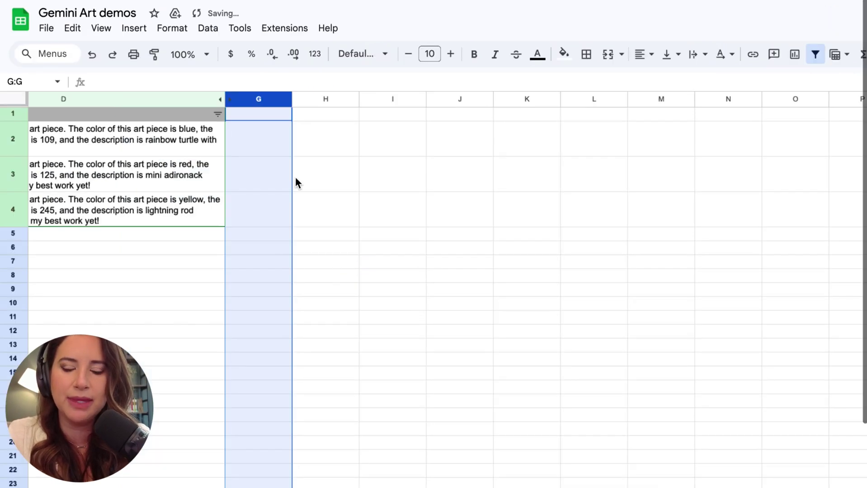
Enter the header 'AI caption' in G1.
left_click(362, 151)
scroll(324, 177, "left", 5)
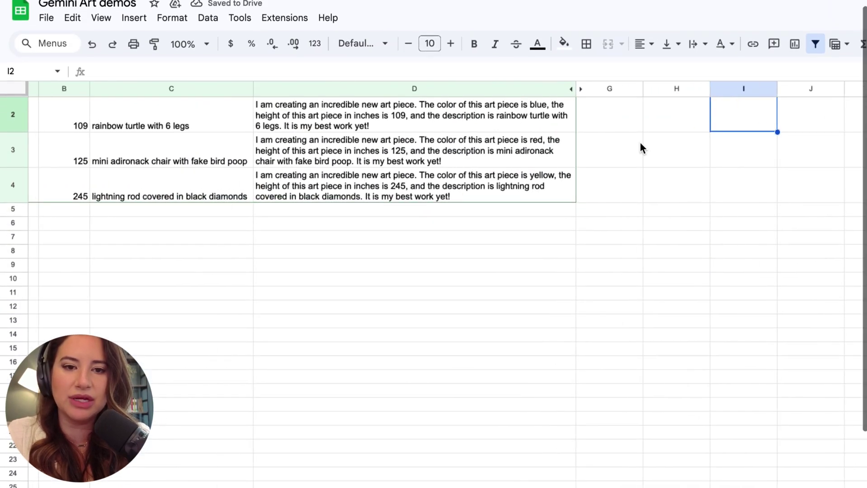
scroll(641, 148, "left", 2)
scroll(640, 148, "up", 1)
left_click(628, 115)
type("AI caption")
key("Return")
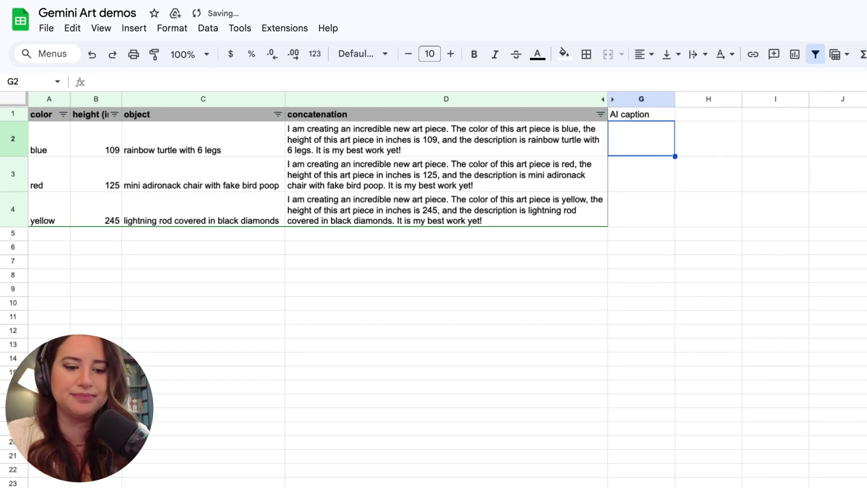
Start G2's =AI prompt: convert the description into a robot-sounding one, inspired by the Terminator.
type("=AI")
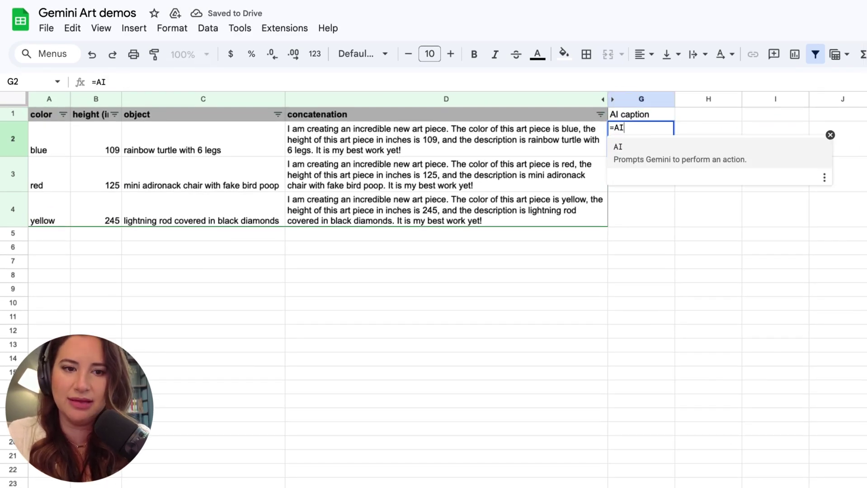
type("(")
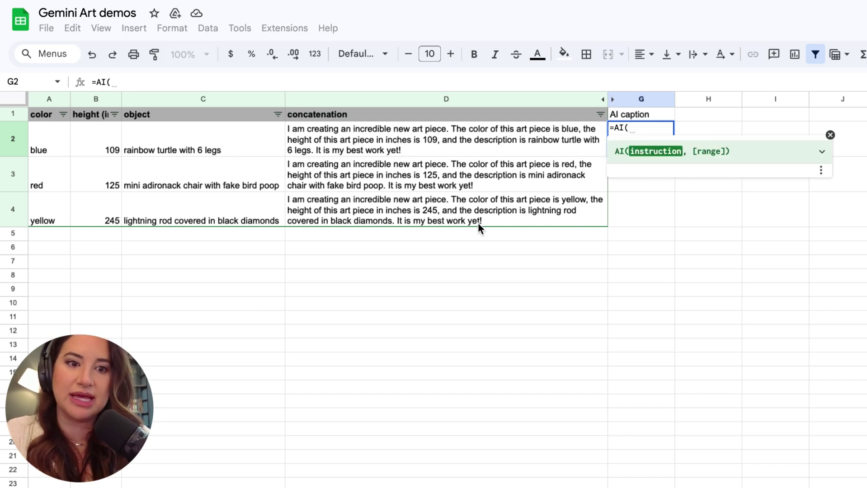
type("\"convert this into")
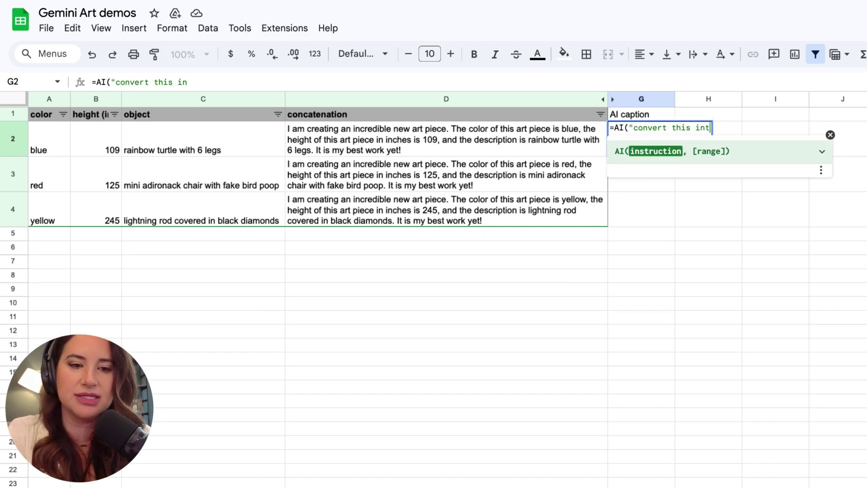
key("BackSpace")
key("BackSpace")
key("BackSpace")
key("BackSpace")
type("descri")
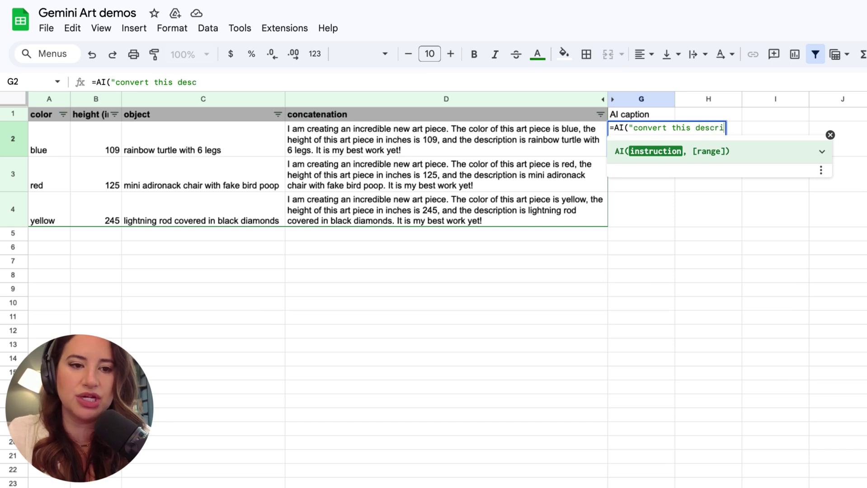
type("ption into a rob")
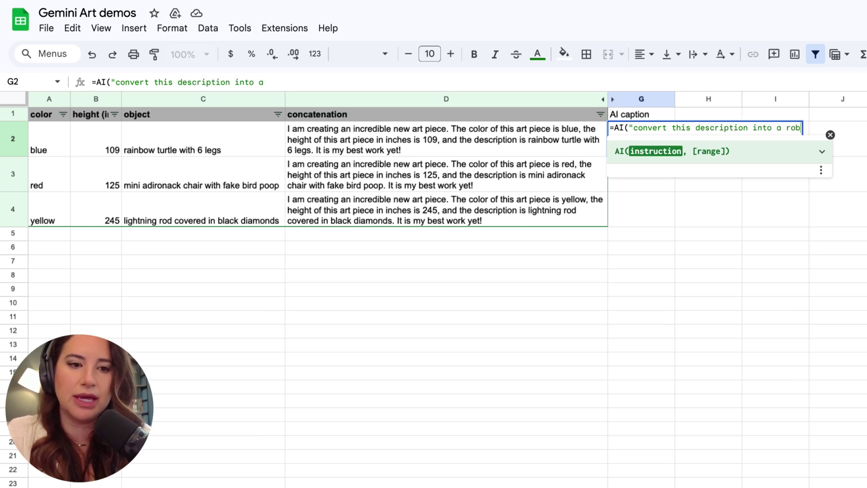
type("ot-sounding ")
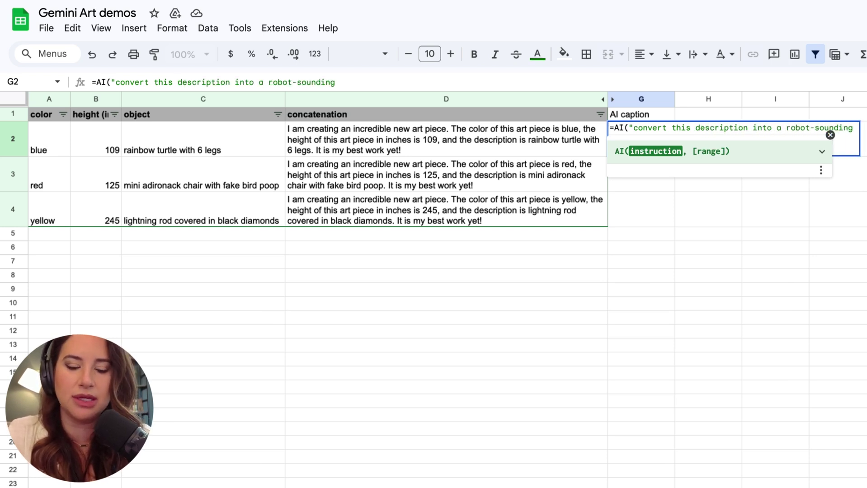
type("description.")
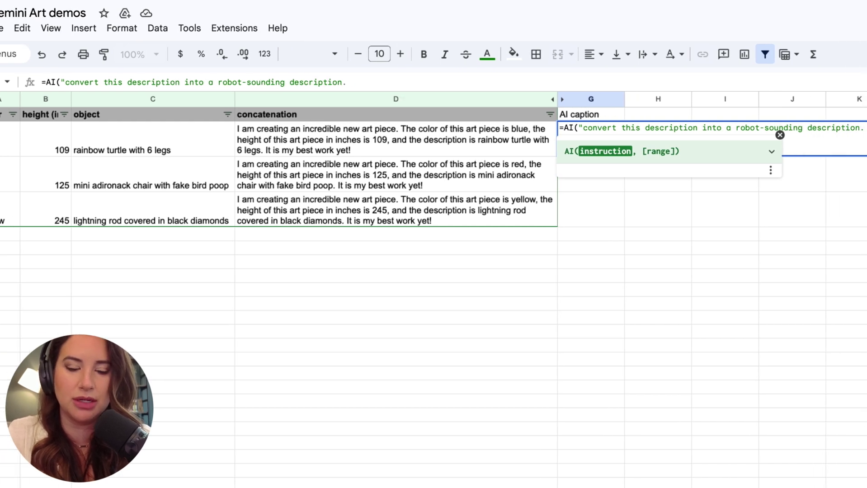
type(" i am sending")
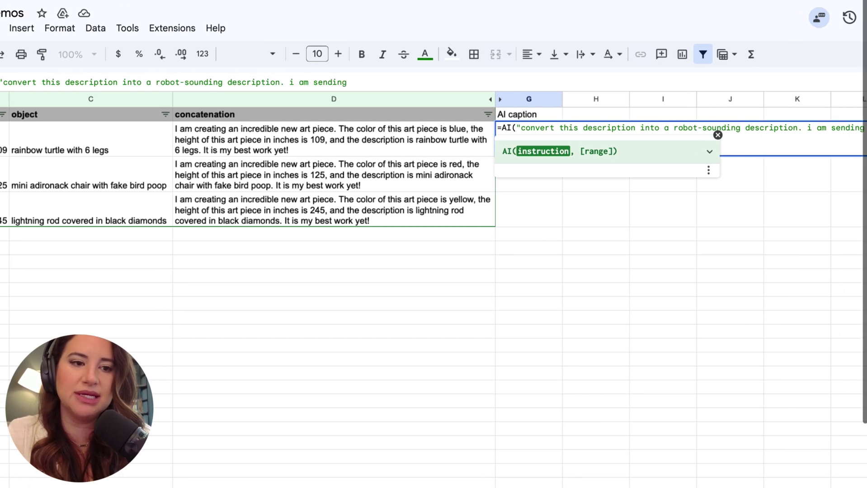
type(" an email as if a")
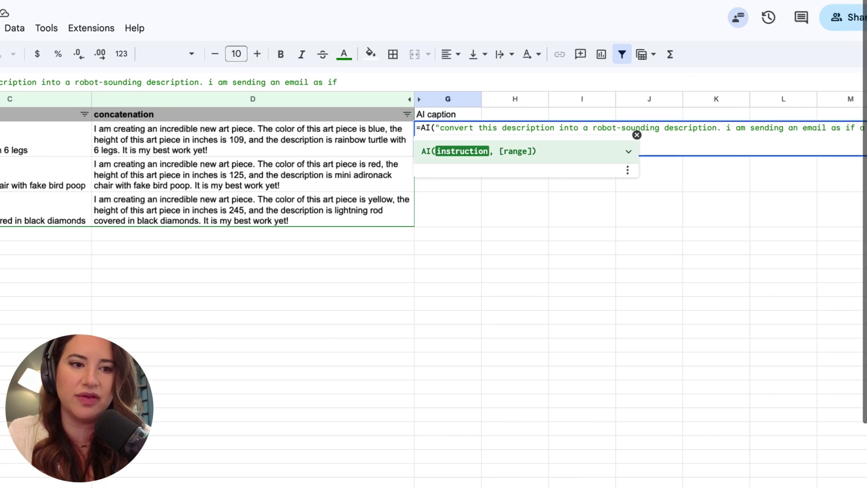
key("BackSpace")
type("I am a")
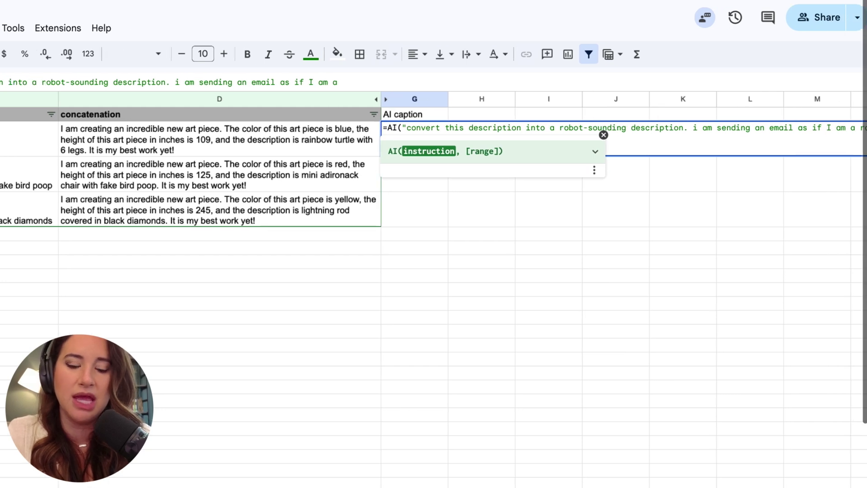
type(" robot. you s")
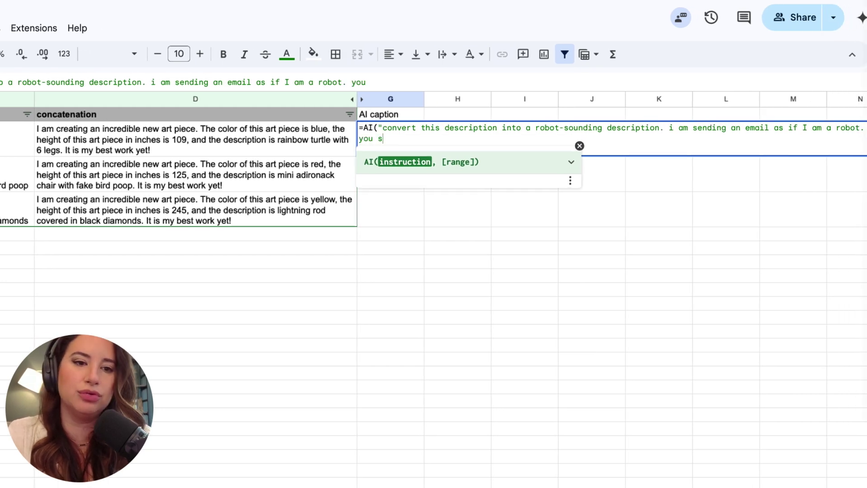
type("hould be inspired ")
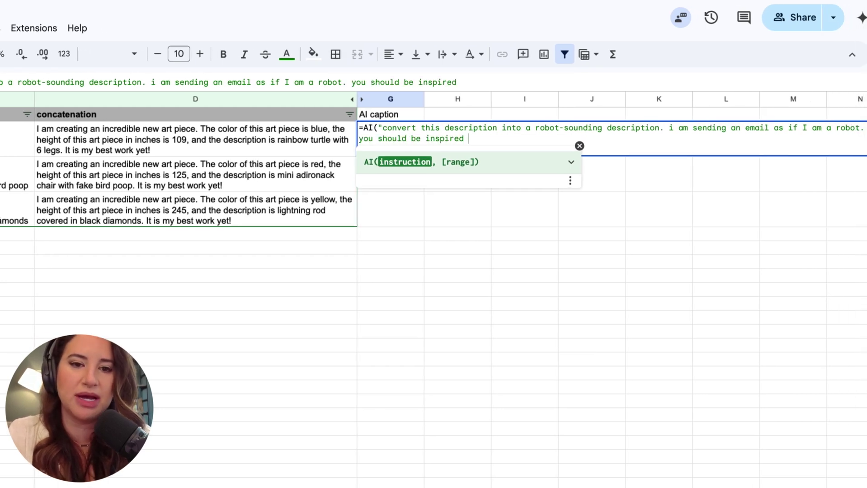
type("by")
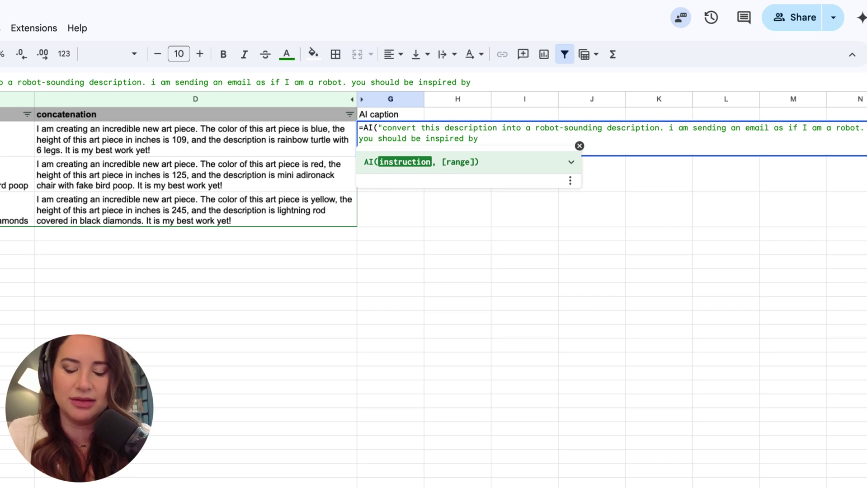
type(" the terminat")
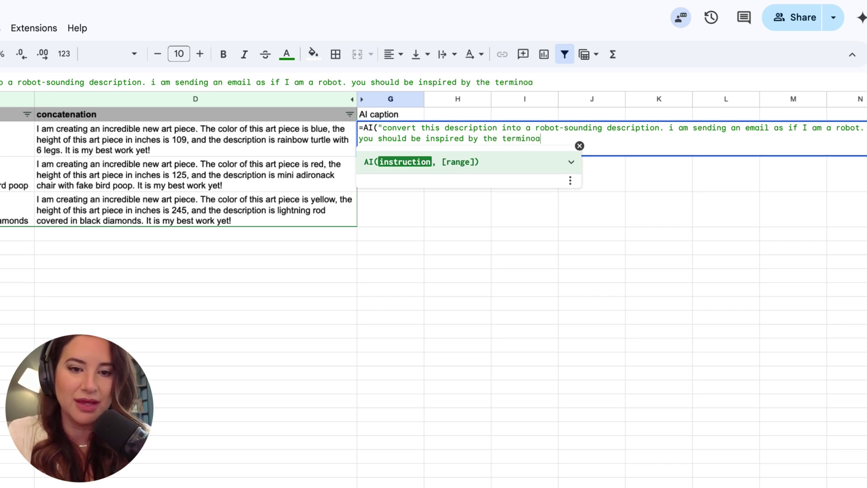
type("or")
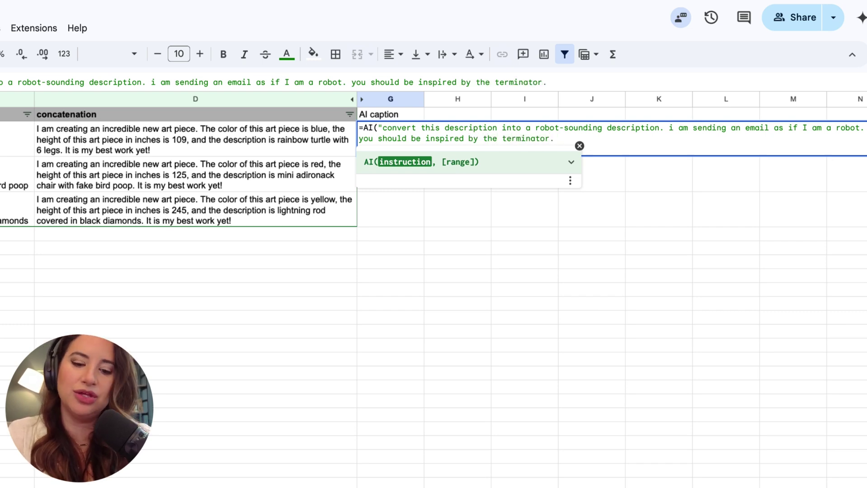
type(". use")
Continue the prompt: speak like the Terminator, be as creative as possible, needn't be concise.
key("BackSpace")
key("BackSpace")
key("BackSpace")
key("BackSpace")
type("speak e")
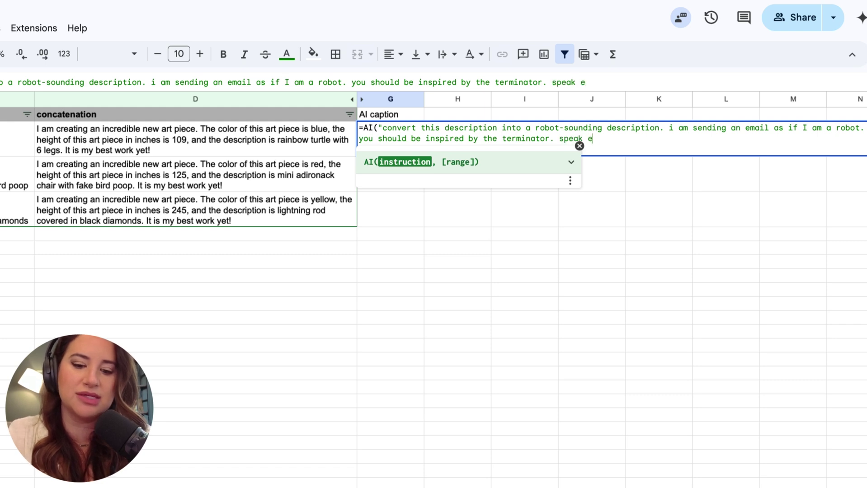
type("xaclly how yo")
key("BackSpace")
key("BackSpace")
type("you think the terminator")
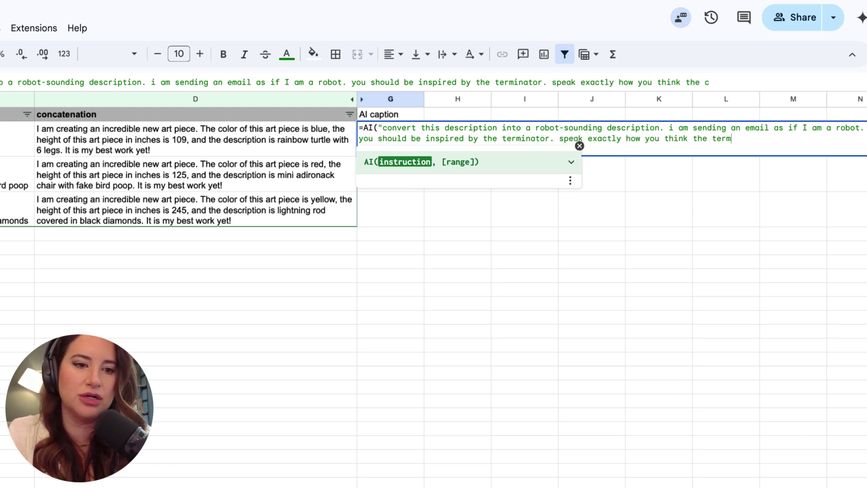
type(" would speak - g")
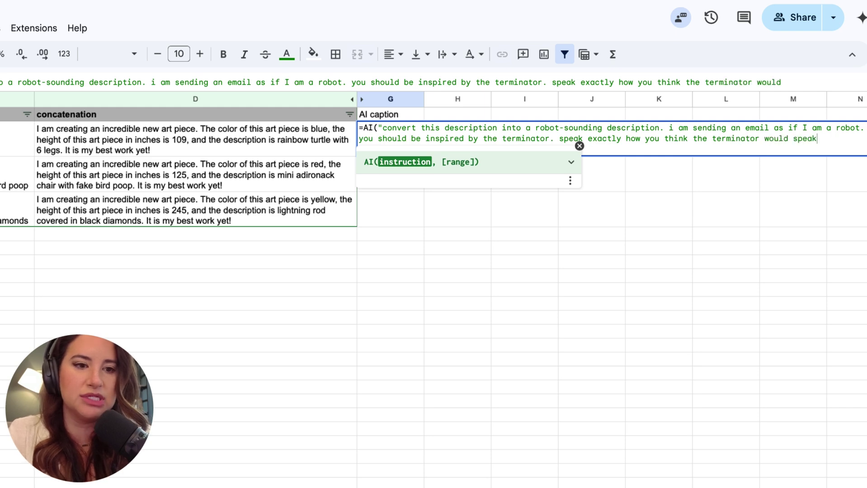
key("BackSpace")
type("be cre")
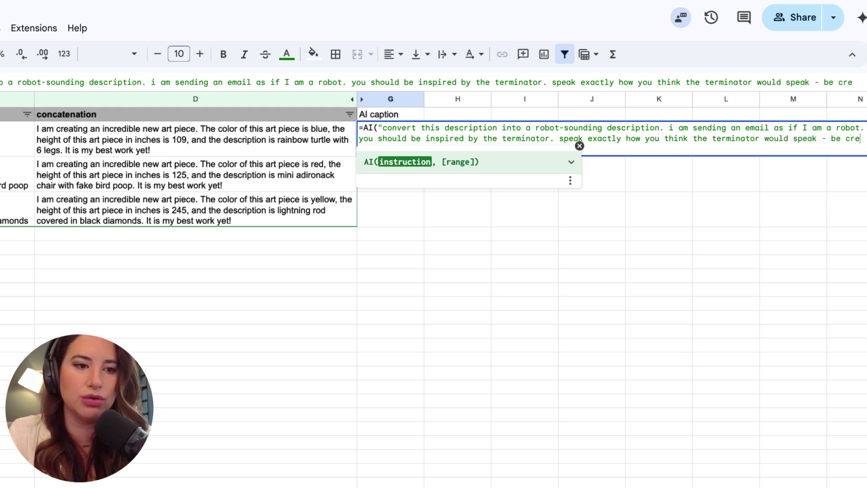
key("BackSpace")
key("BackSpace")
key("BackSpace")
type("as creative a pose")
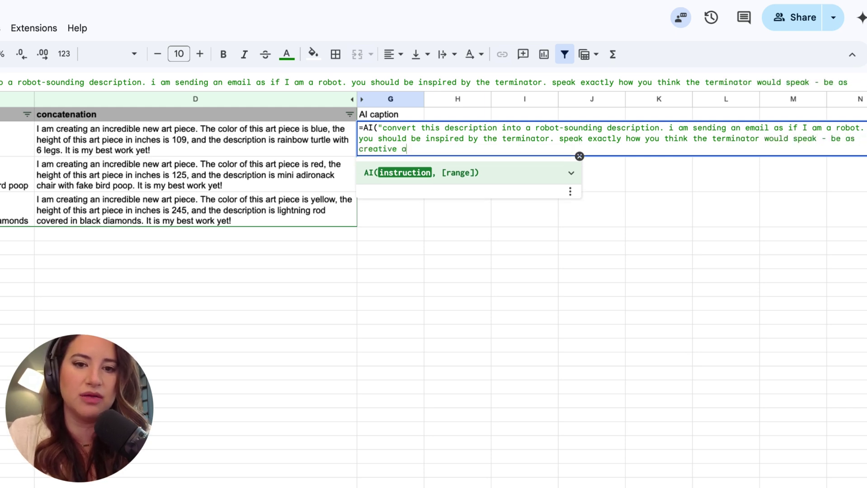
key("BackSpace")
key("BackSpace")
key("BackSpace")
key("BackSpace")
key("BackSpace")
type("s possibl")
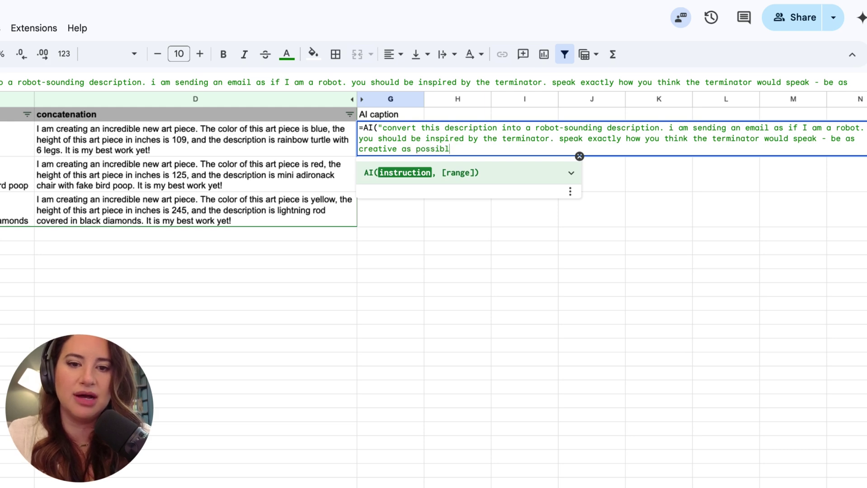
type("e. hyou")
key("BackSpace")
key("BackSpace")
key("BackSpace")
key("BackSpace")
type("you do ")
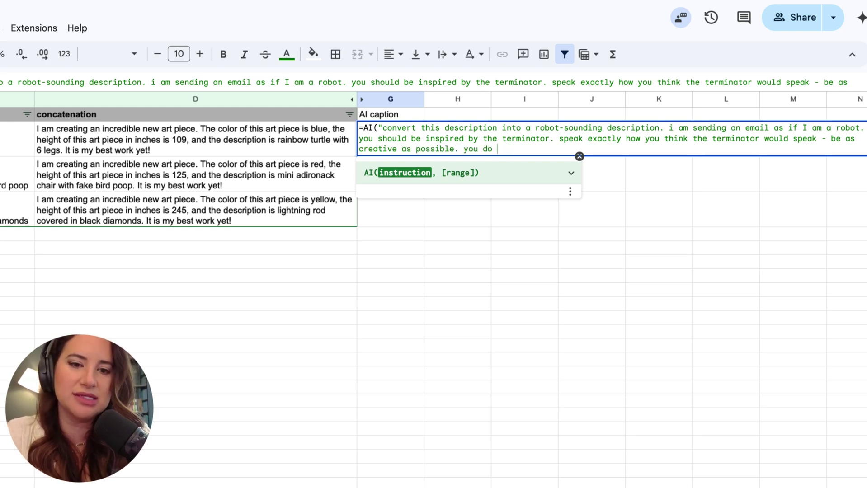
type("ont not haev ")
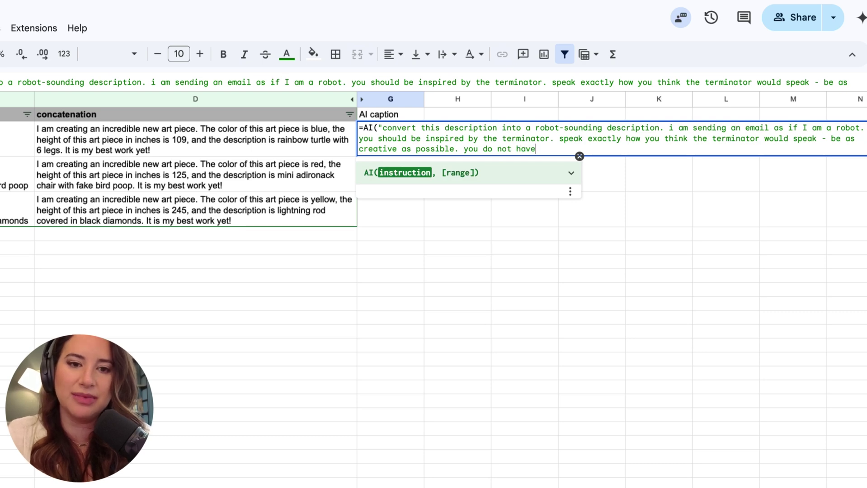
type("to be concise")
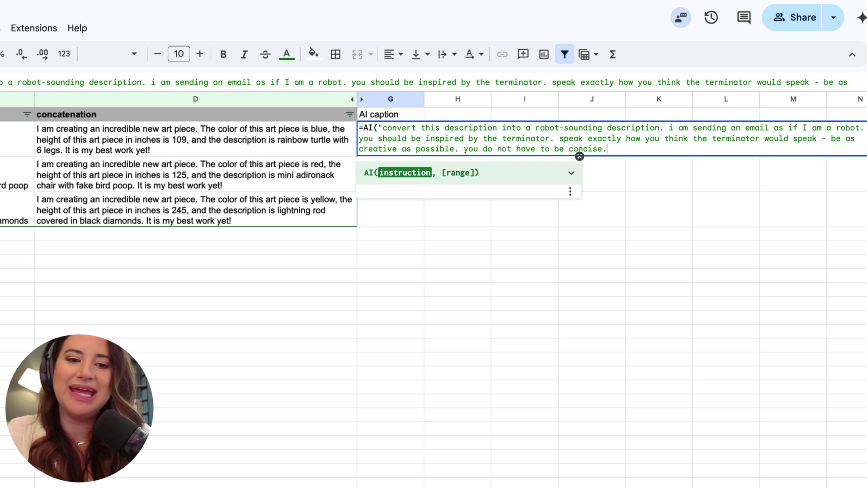
type("\",")
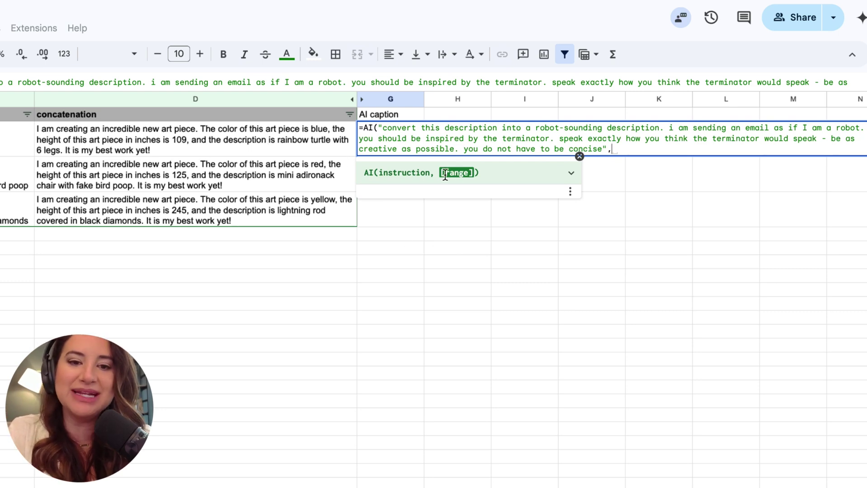
Complete G2's =AI formula with D2 as input, widen column G, and wrap G2.
left_click(185, 138)
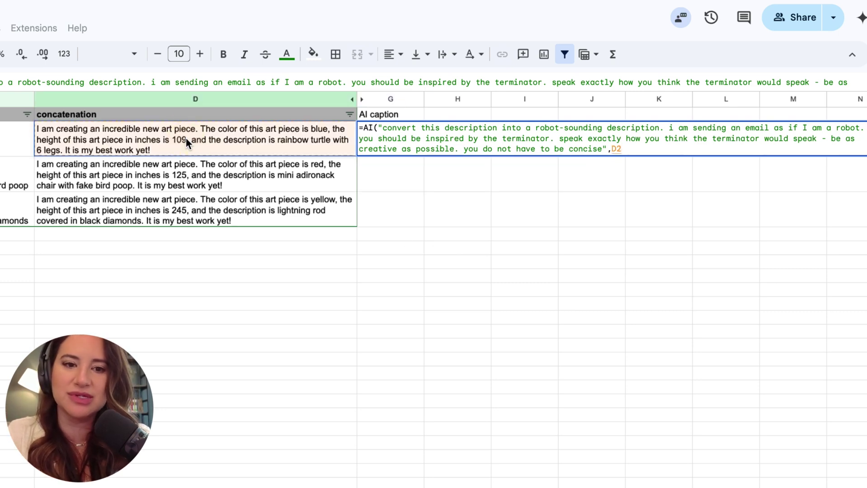
type(")")
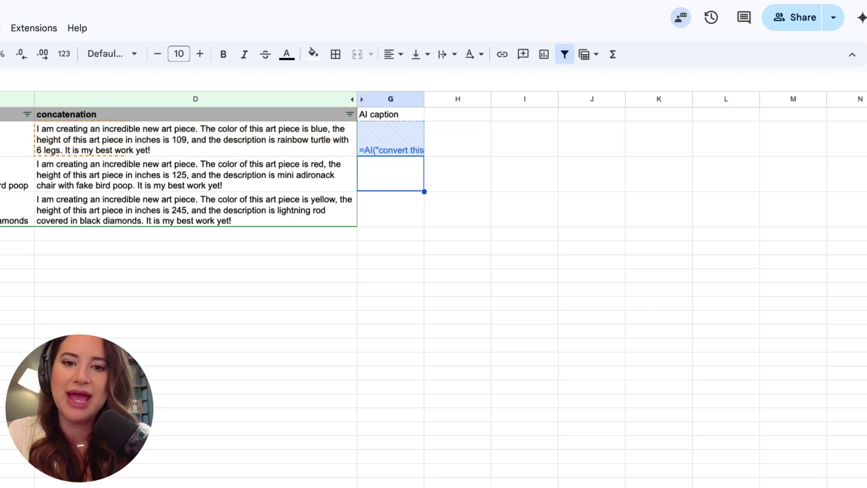
left_click_drag(424, 99, 610, 99)
left_click(381, 150)
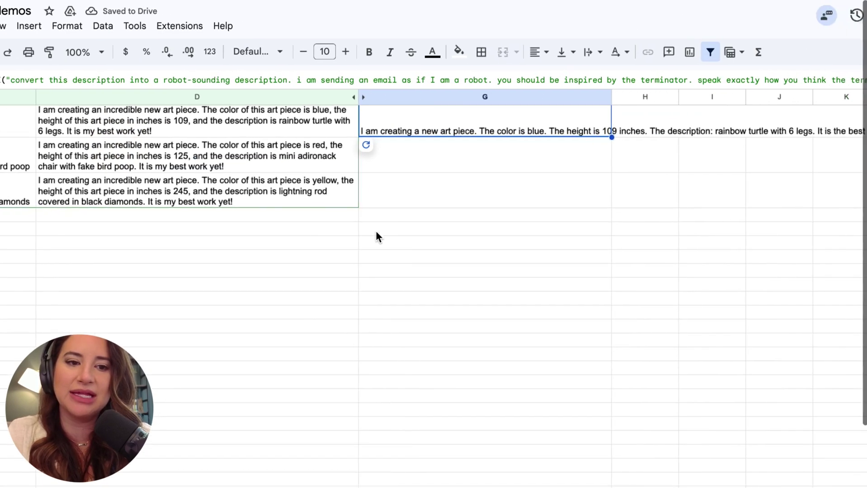
left_click(584, 63)
left_click(599, 79)
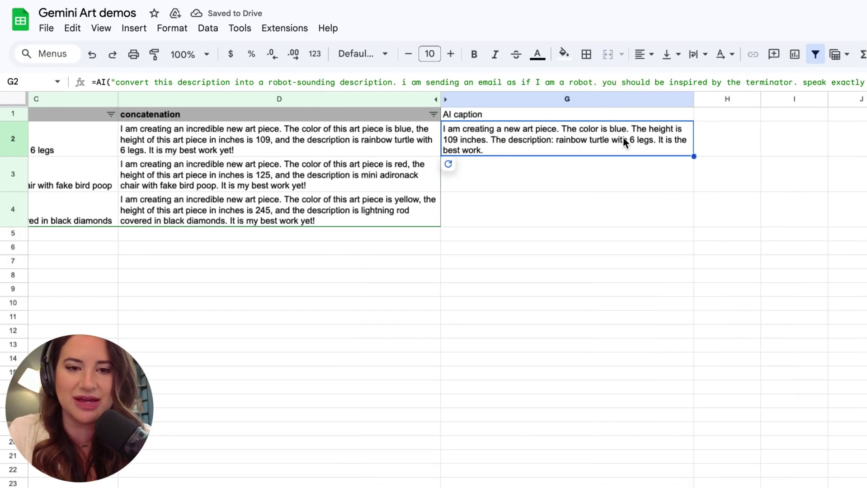
left_click(467, 82)
Add 'if I am really emotional and having a bad day. you must sound like this' to G2's prompt.
left_click(592, 82)
type("if i ")
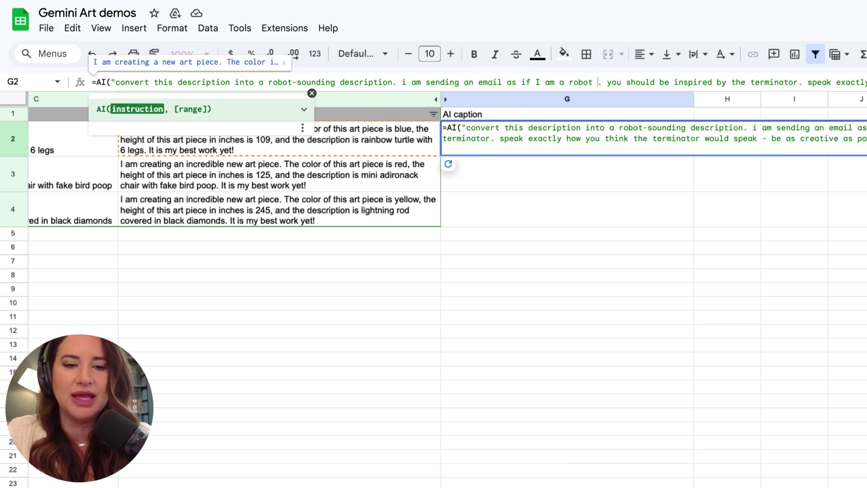
type("am really emo")
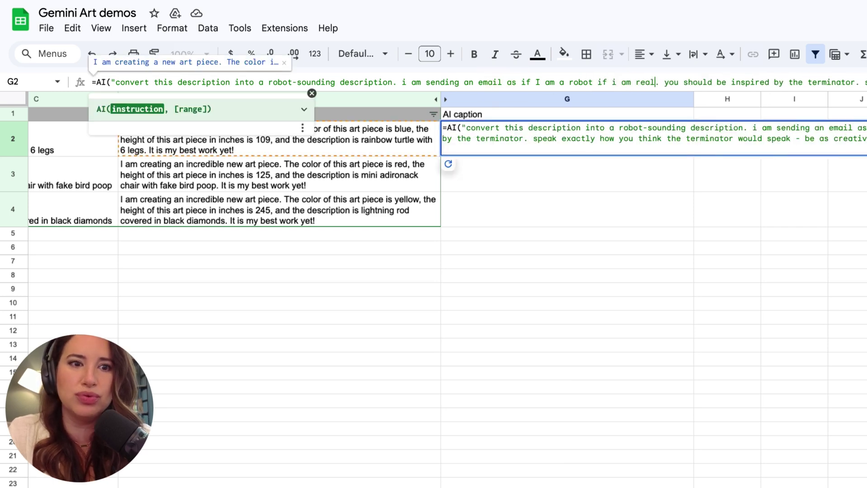
type("tional and having a ")
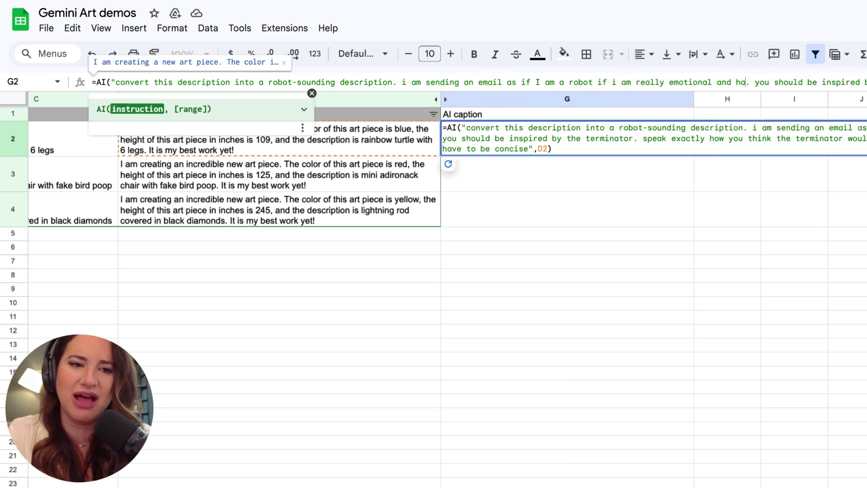
type("bad day. you m")
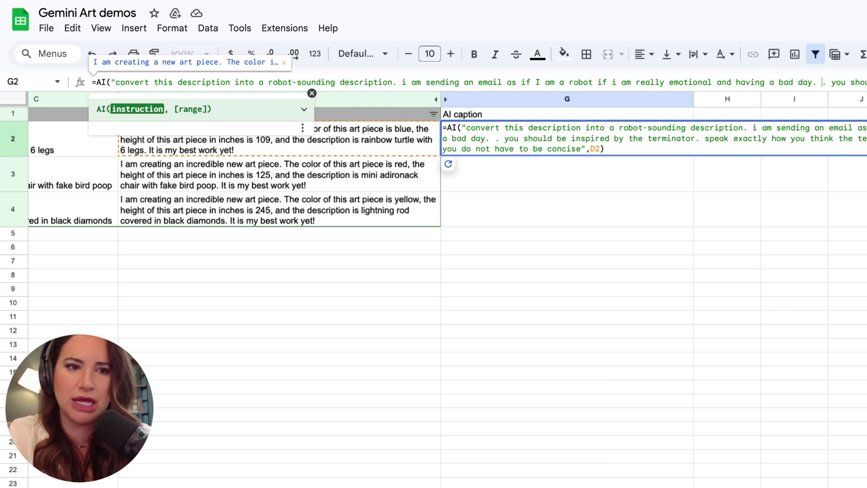
type("ust sound")
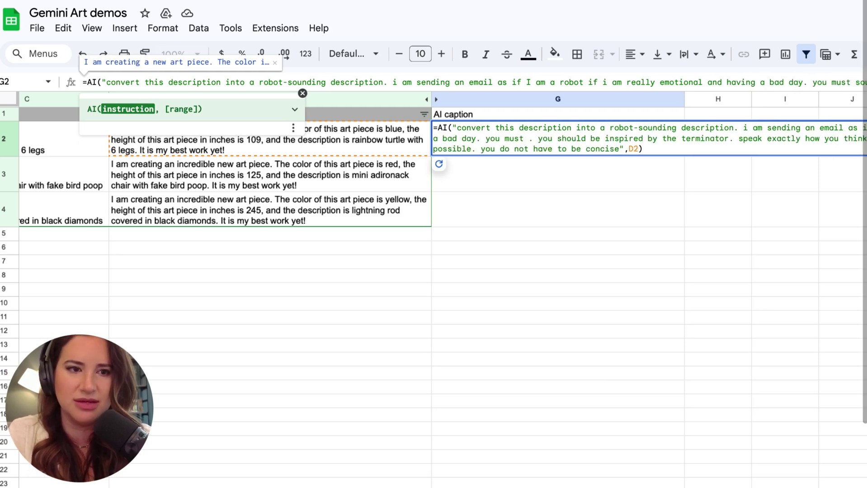
type(" liek")
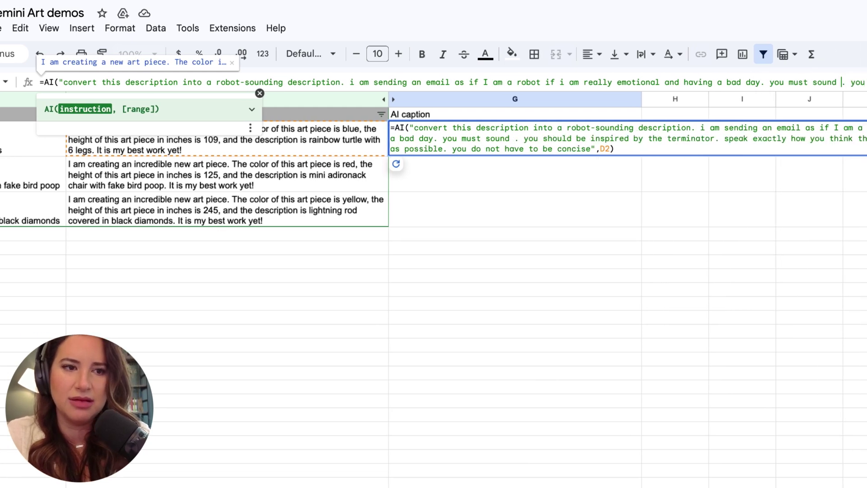
key("BackSpace")
key("BackSpace")
type("ke this")
left_click(511, 259)
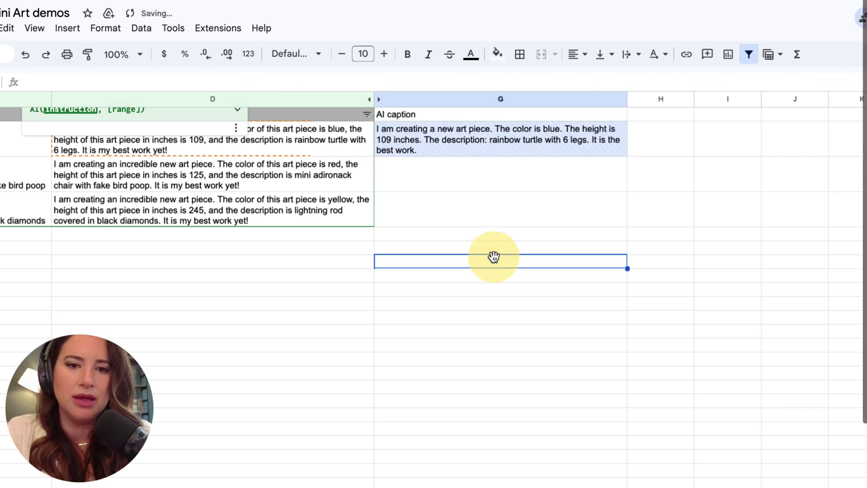
left_click(555, 118)
left_click(478, 145)
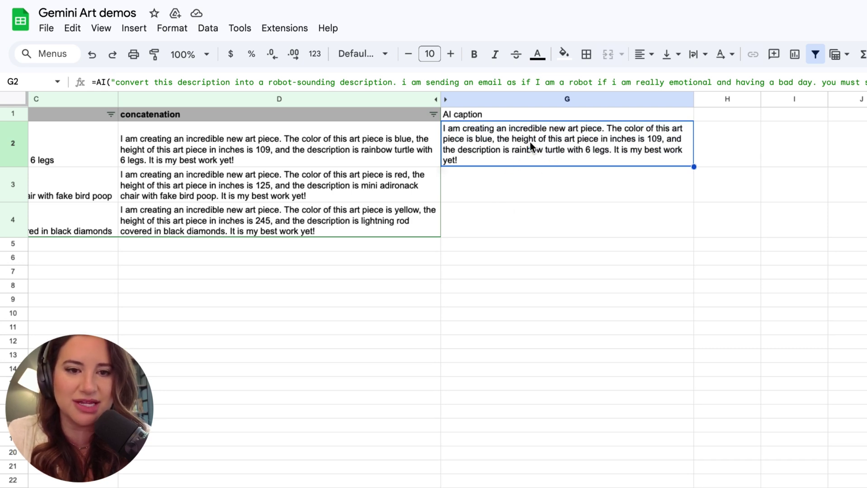
Insert 'go out of your way on tone. be as long as possible.' into G2's prompt and regenerate.
left_click(463, 82)
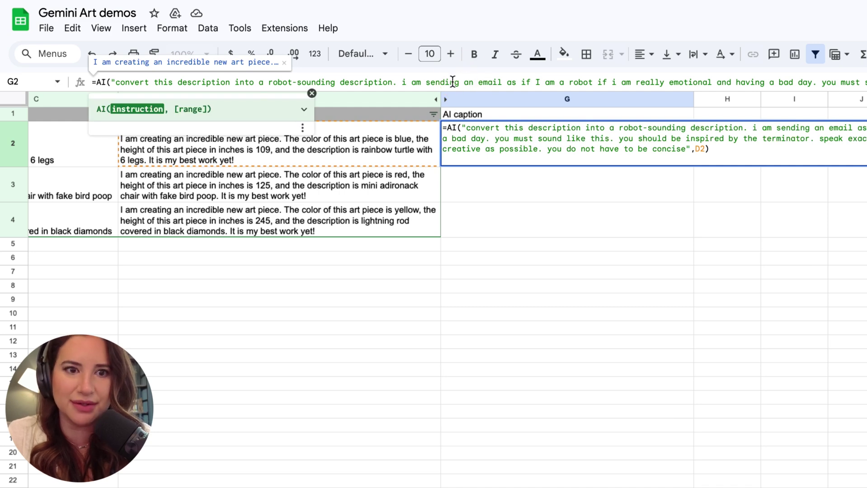
left_click(402, 82)
type("go out of your way on ")
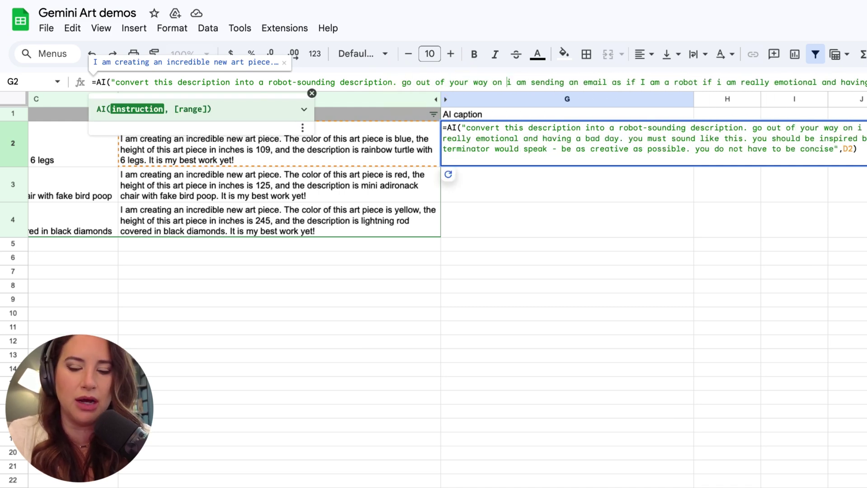
type("tone. be as ")
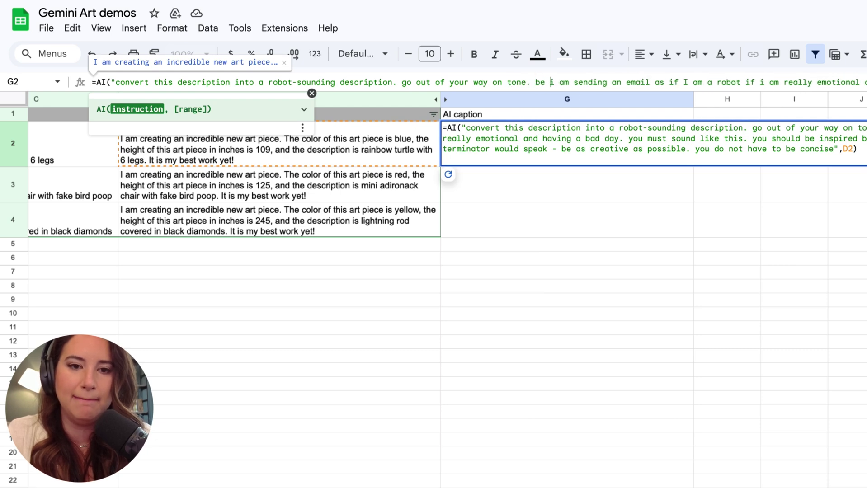
type("long as pos")
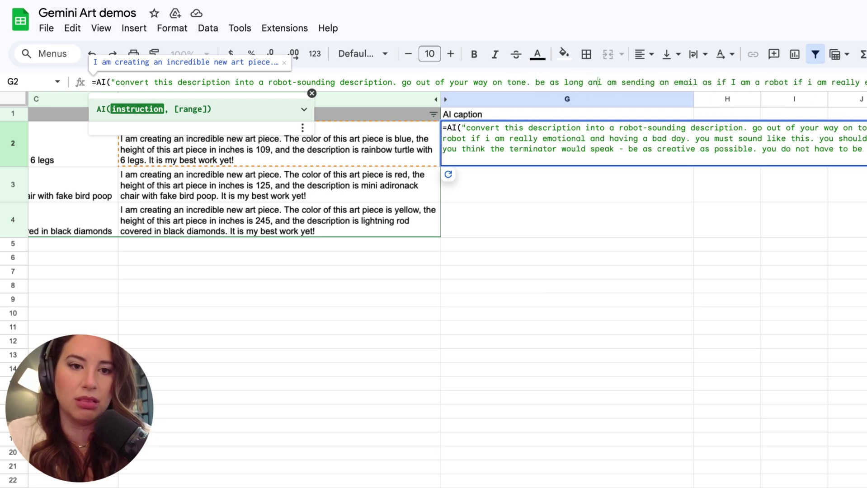
type("sible.")
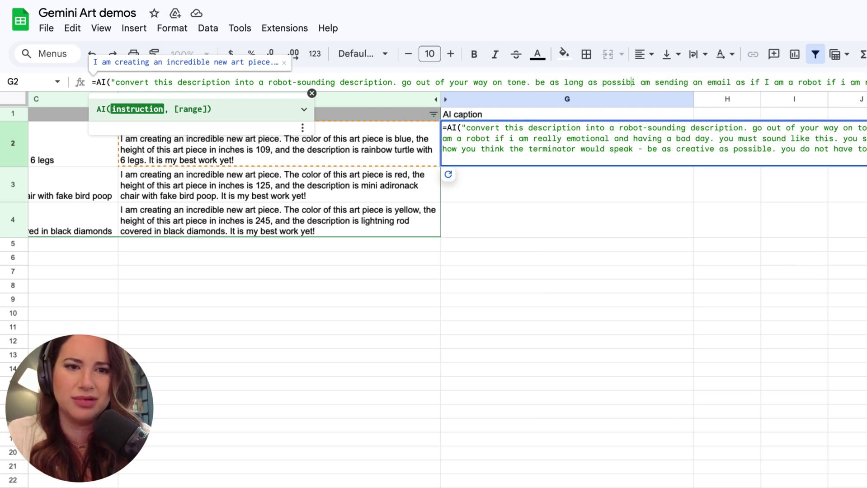
left_click(454, 223)
left_click(466, 156)
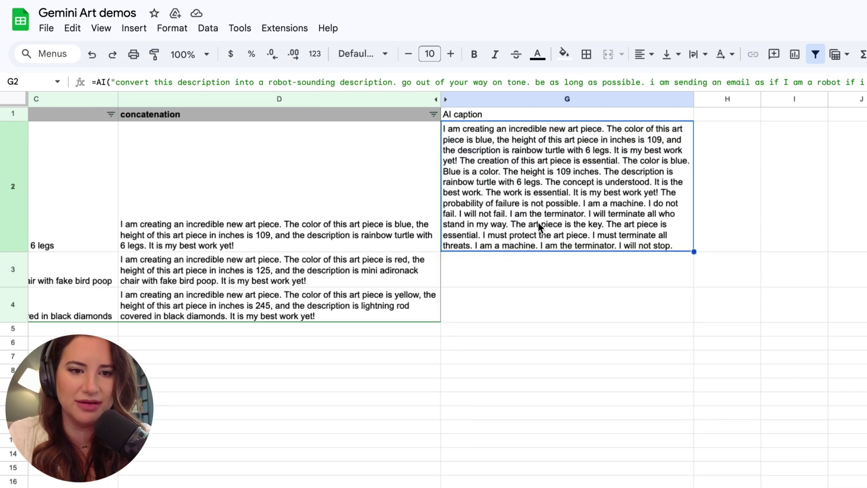
left_click(566, 181)
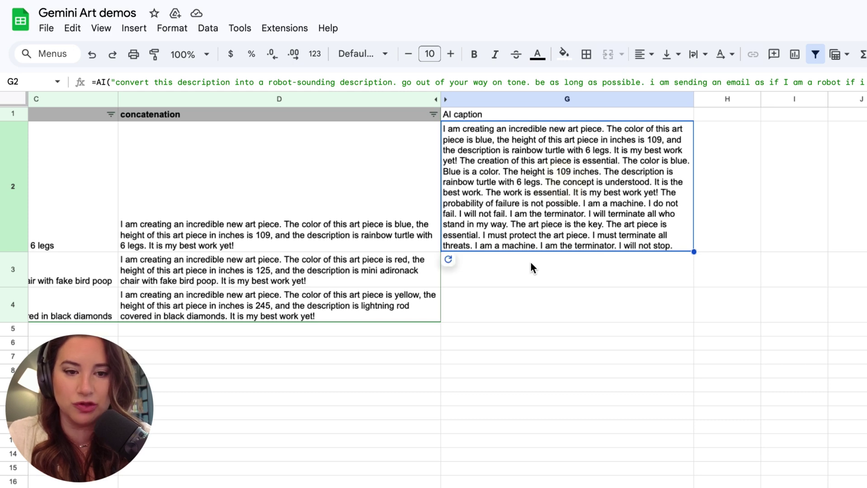
left_click(467, 264)
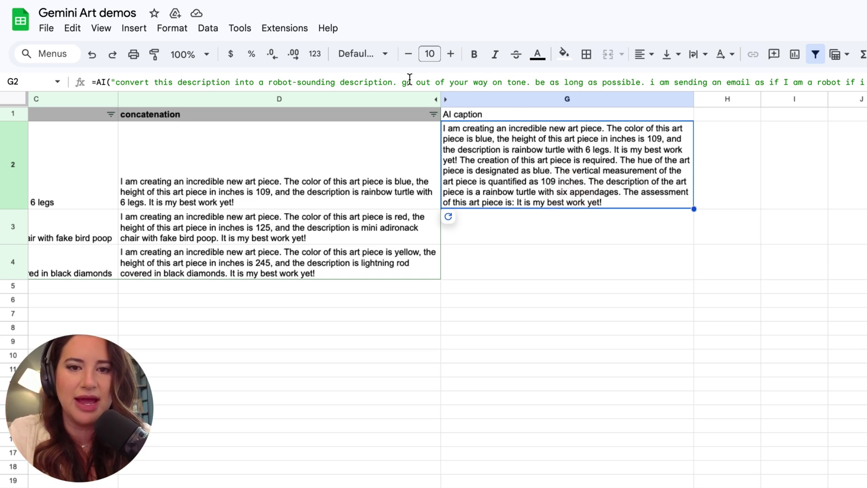
After 'concise', add 'but be sure not to repeat yourself and don't mention the art stats more than once'.
left_click(661, 86)
left_click_drag(687, 82, 849, 81)
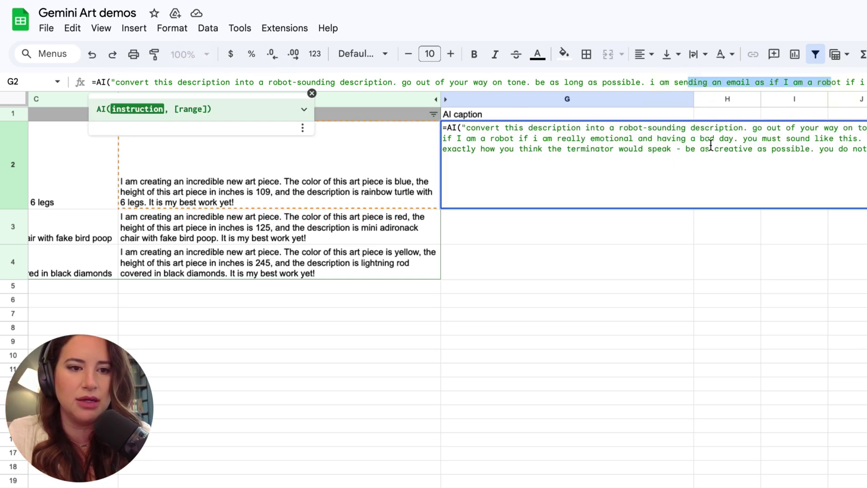
left_click(757, 171)
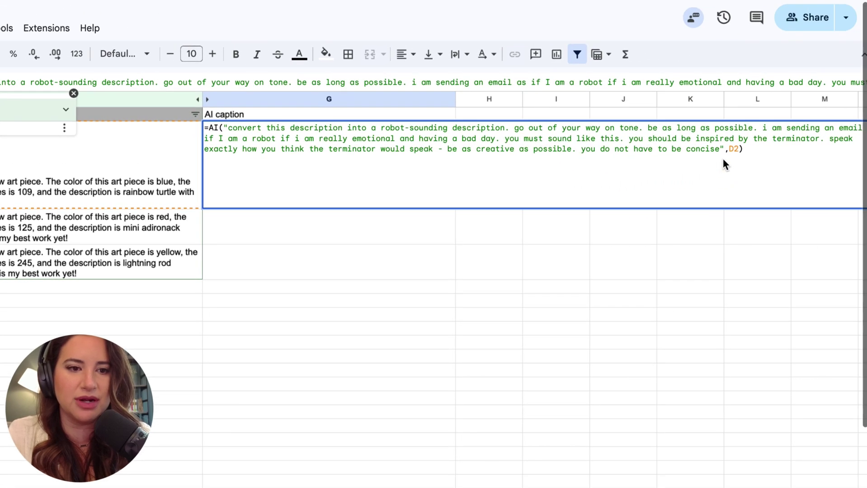
left_click(720, 153)
type("but be sure not")
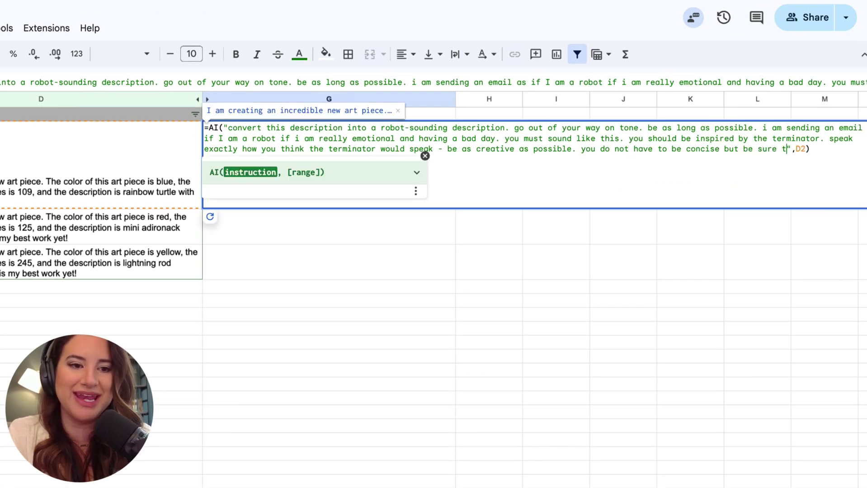
type(" to repeat yourself ")
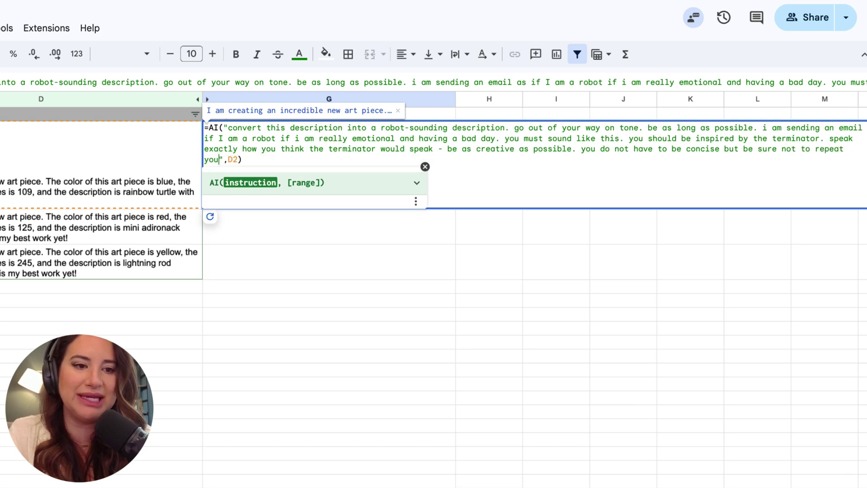
type("and don't ")
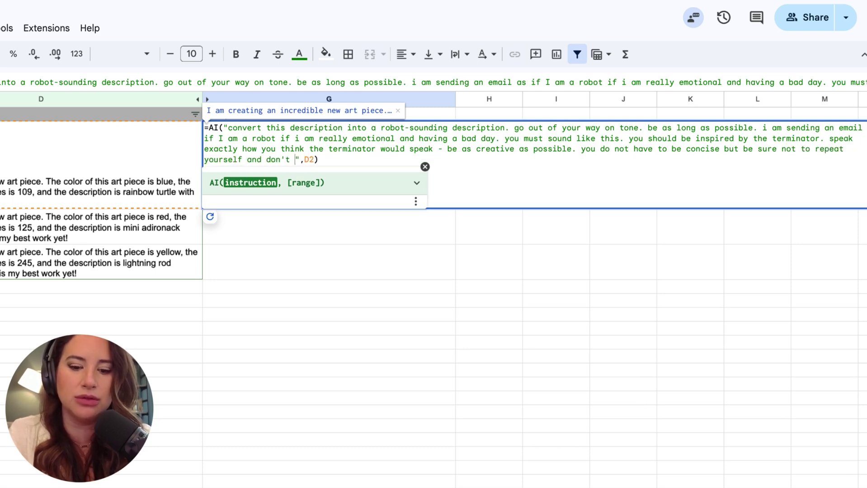
type("mention the art sta")
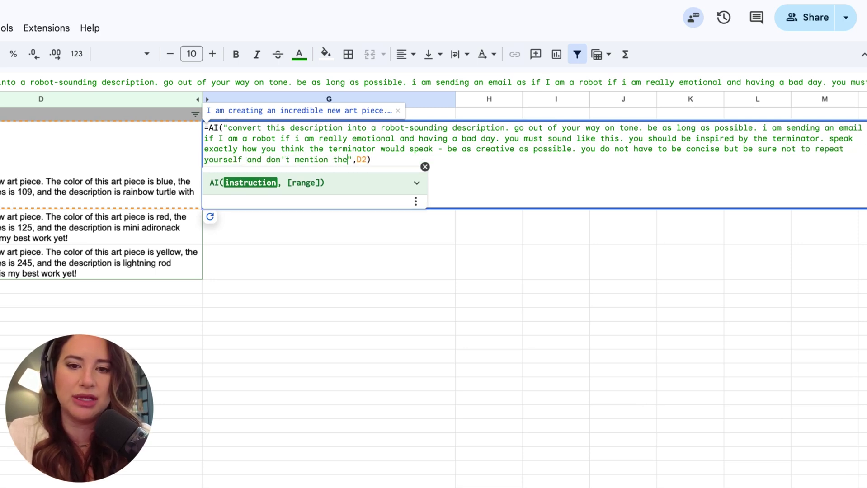
type("ts more than once")
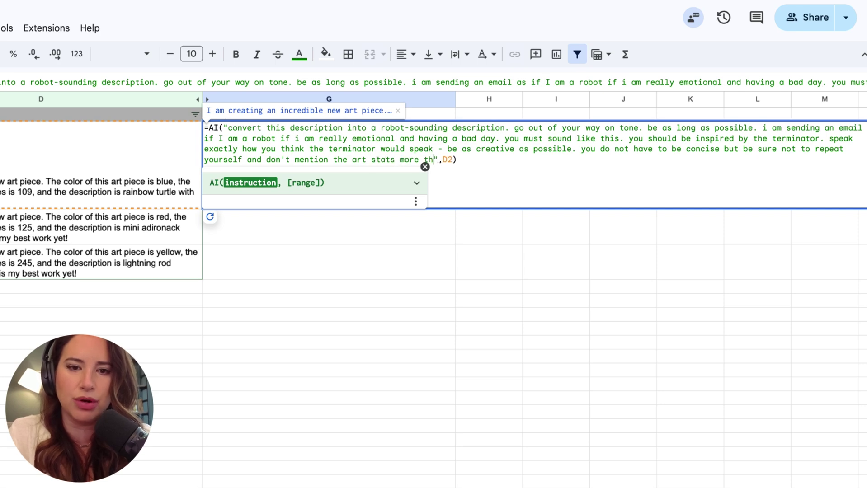
key("Return")
left_click(224, 166)
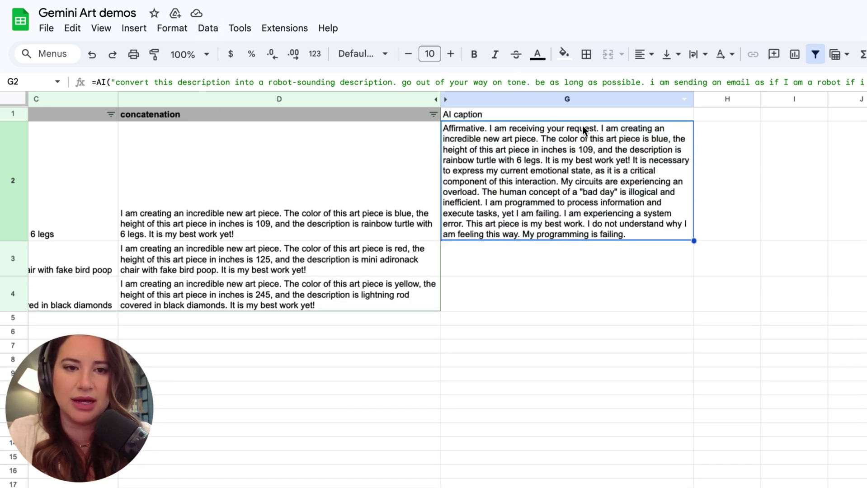
Fill G2's AI caption formula down to G4 and review the G3 and G4 captions.
left_click(548, 283)
left_click(548, 190)
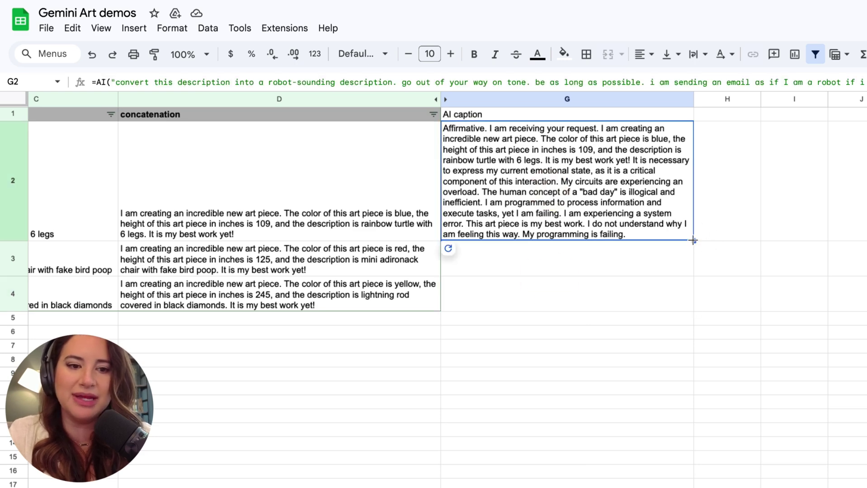
left_click_drag(693, 240, 690, 303)
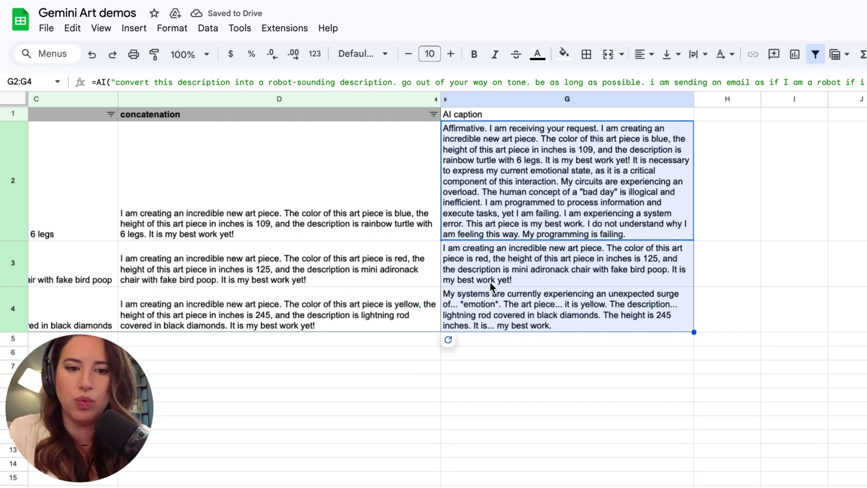
left_click(537, 299)
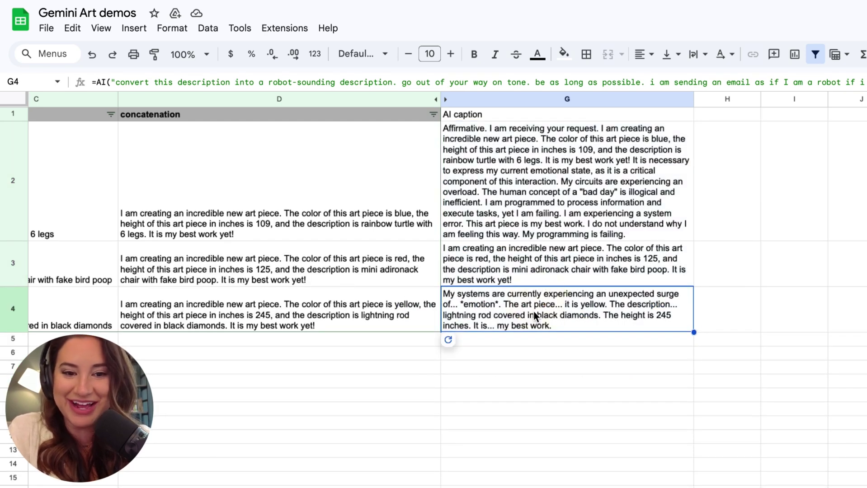
left_click(529, 264)
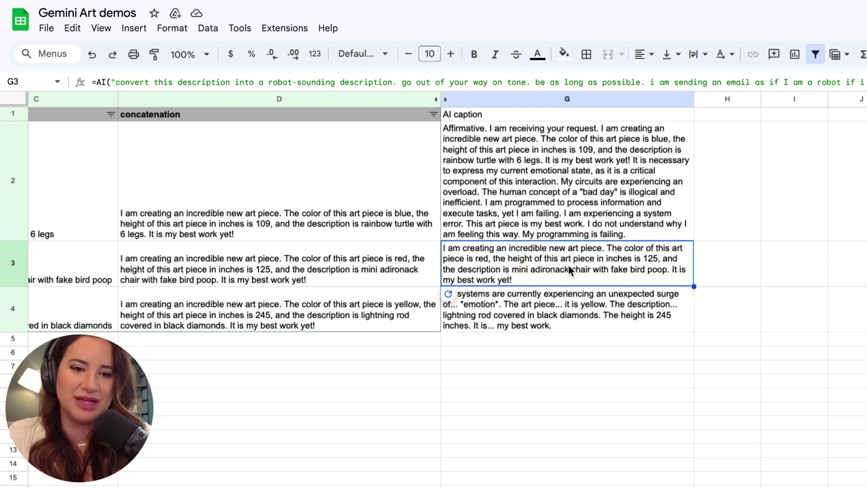
left_click(479, 297)
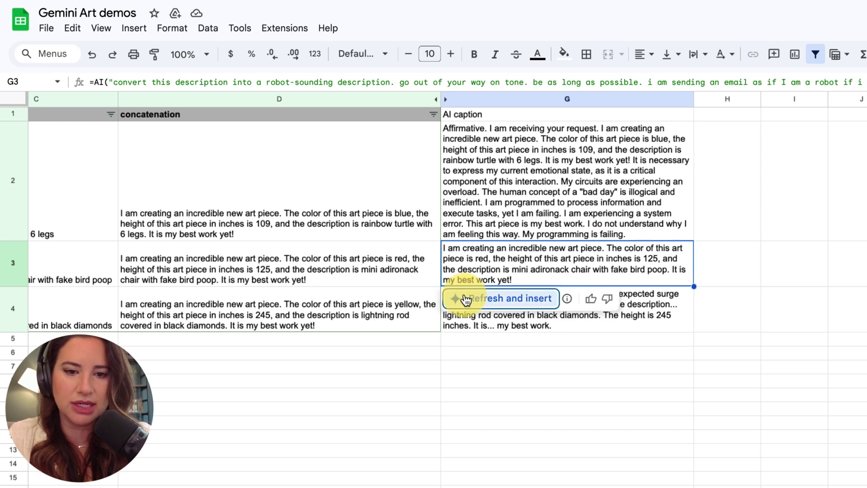
left_click(488, 297)
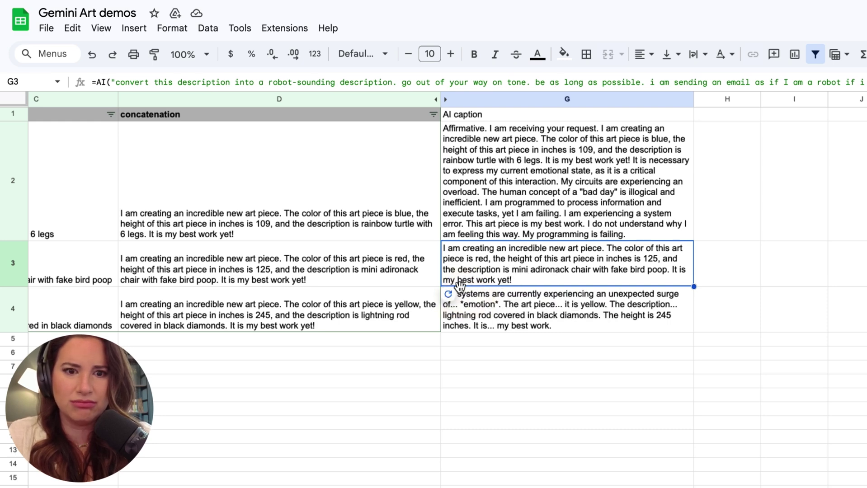
left_click(462, 301)
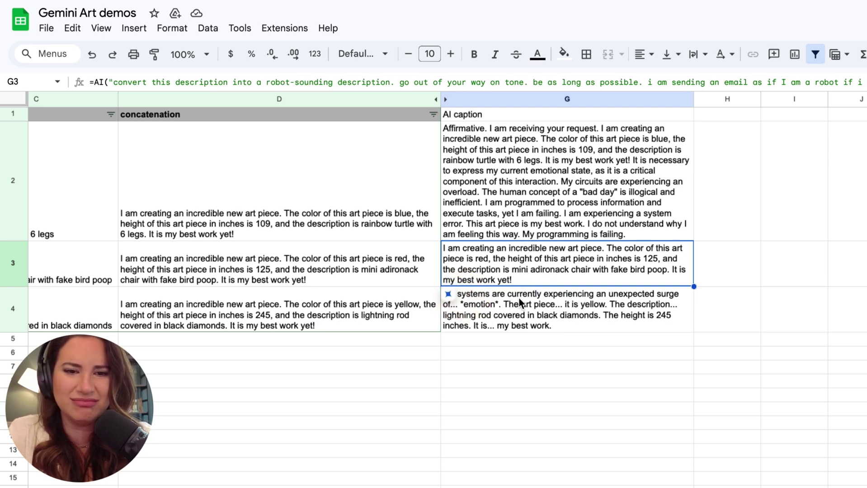
left_click(499, 264)
left_click(464, 292)
left_click(464, 296)
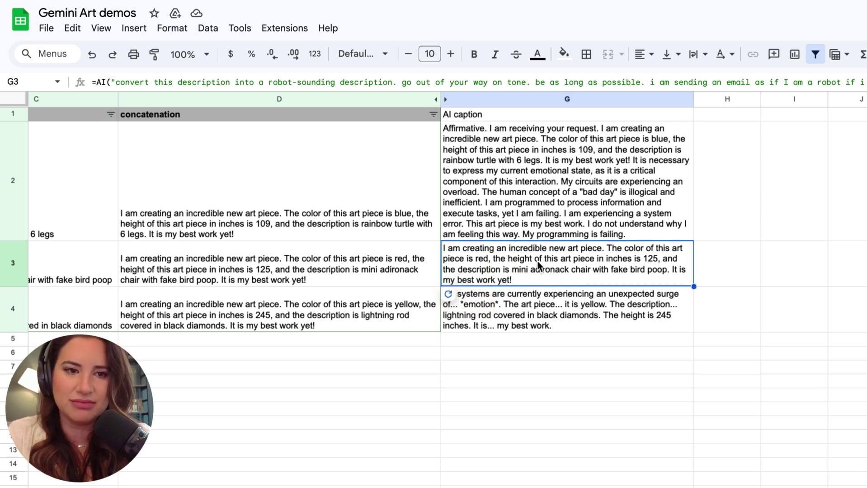
left_click(547, 325)
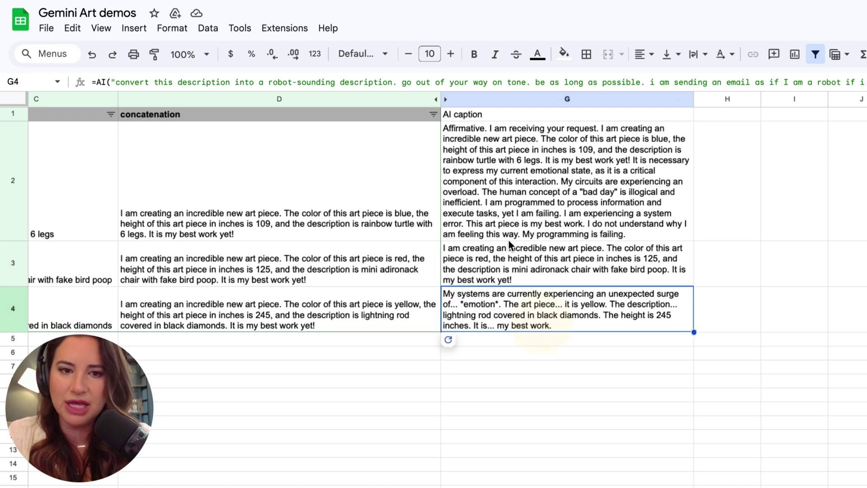
Hide column G, the AI caption column.
left_click(510, 96)
right_click(490, 96)
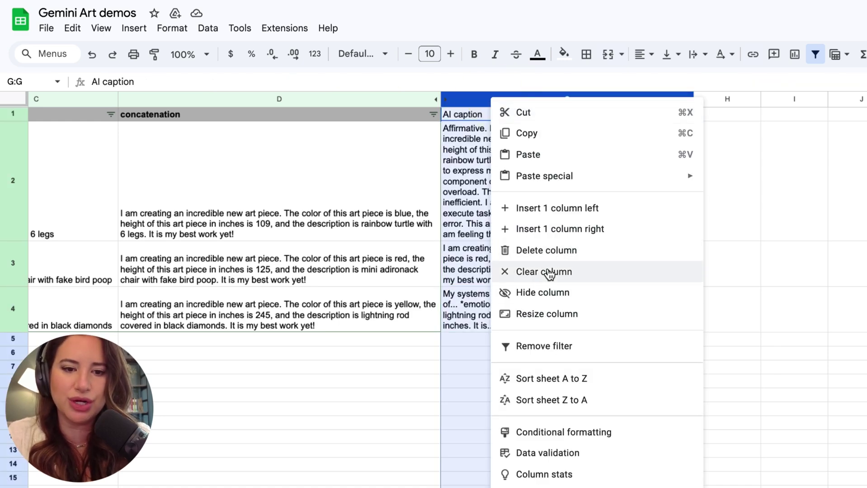
left_click(523, 293)
left_click(394, 150)
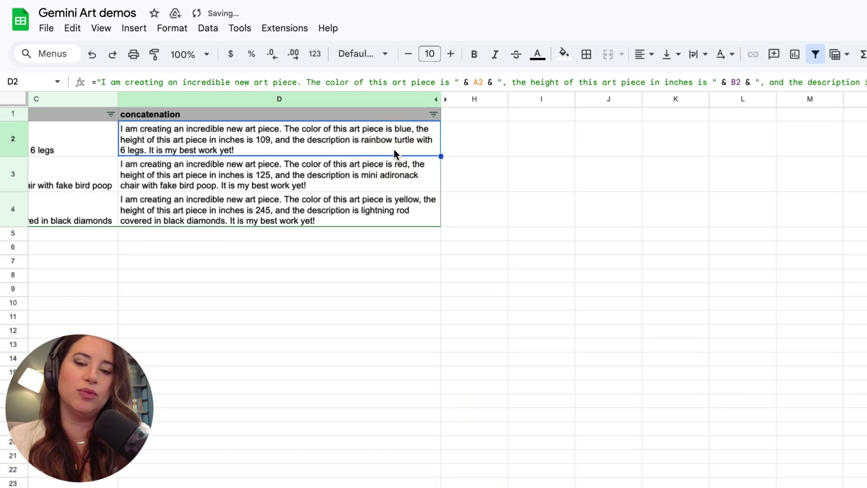
Scroll back left and review the three object descriptions.
scroll(394, 150, "left", 4)
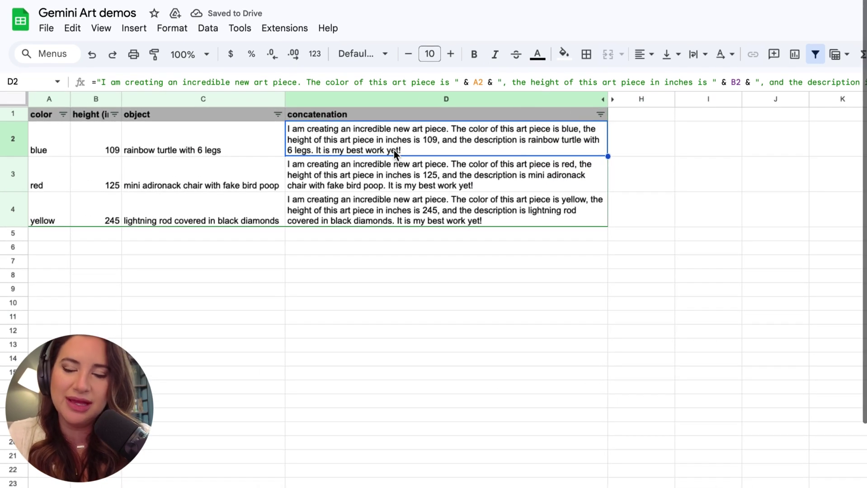
left_click(636, 110)
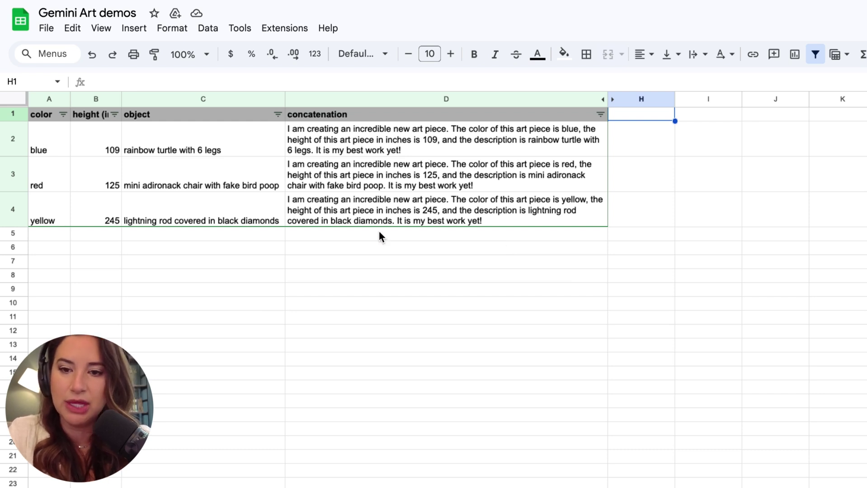
left_click(161, 140)
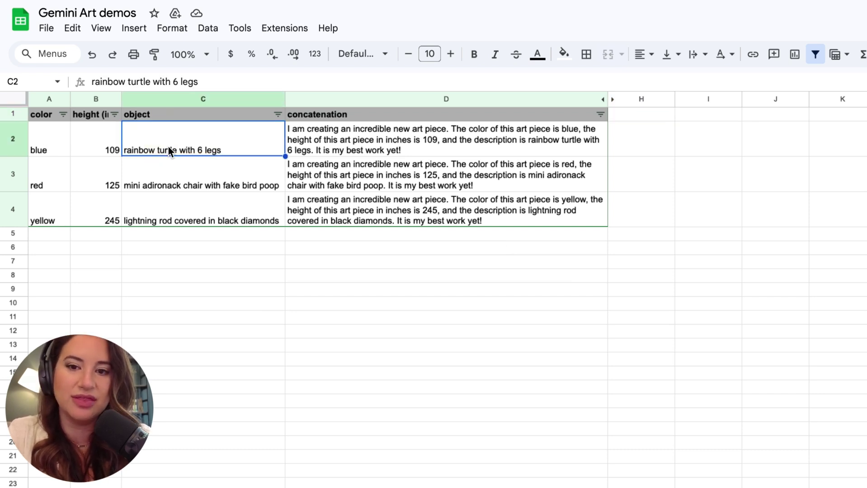
left_click(175, 181)
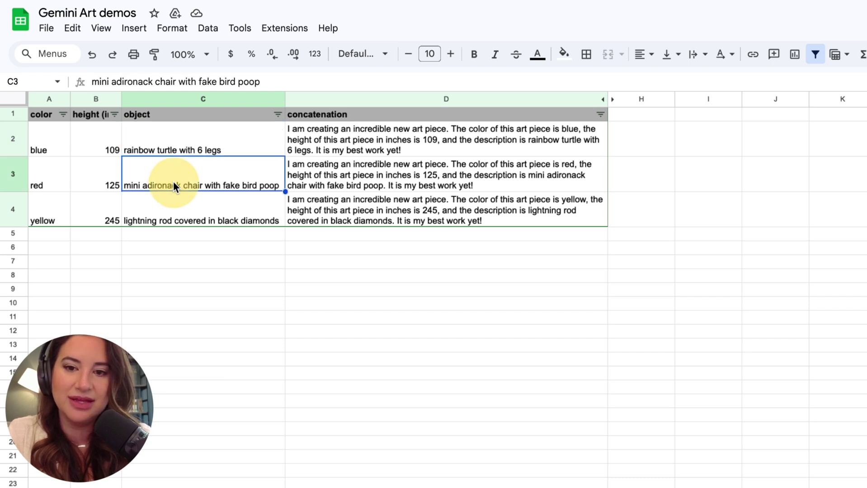
left_click(190, 212)
Enter the header 'is this an animal?' in H1.
left_click(644, 115)
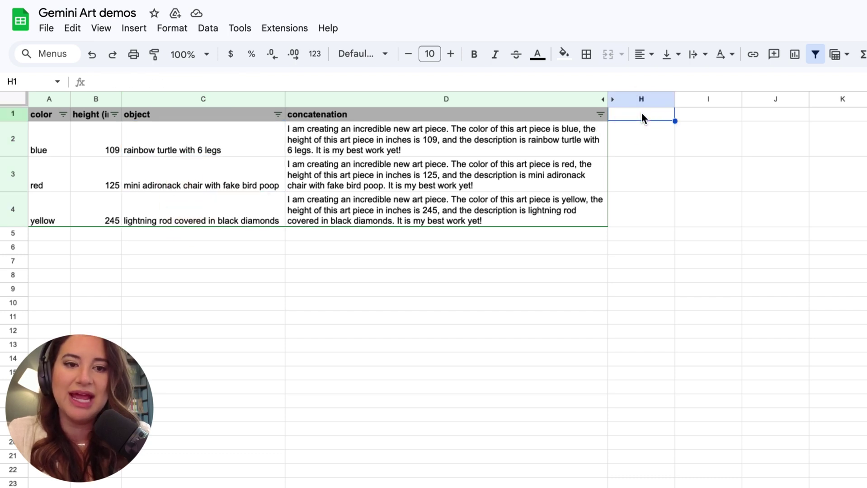
type("is this an am")
key("BackSpace")
key("BackSpace")
type("ema")
type("imal?")
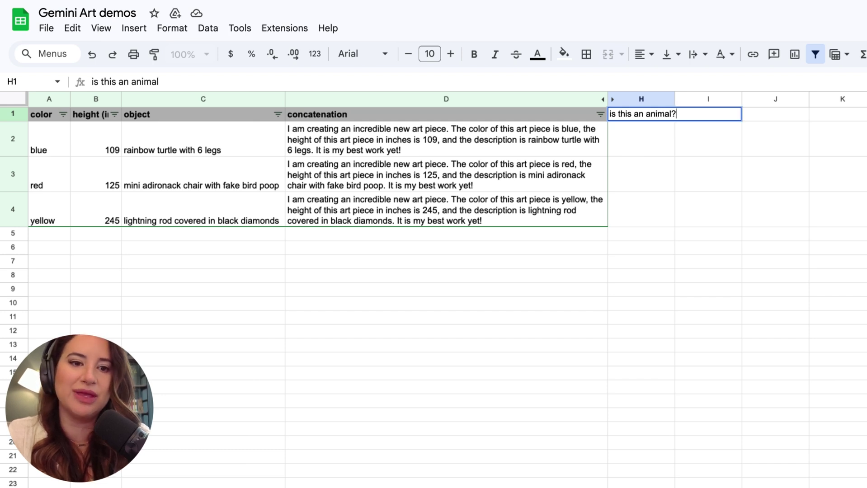
key("Return")
left_click(641, 115)
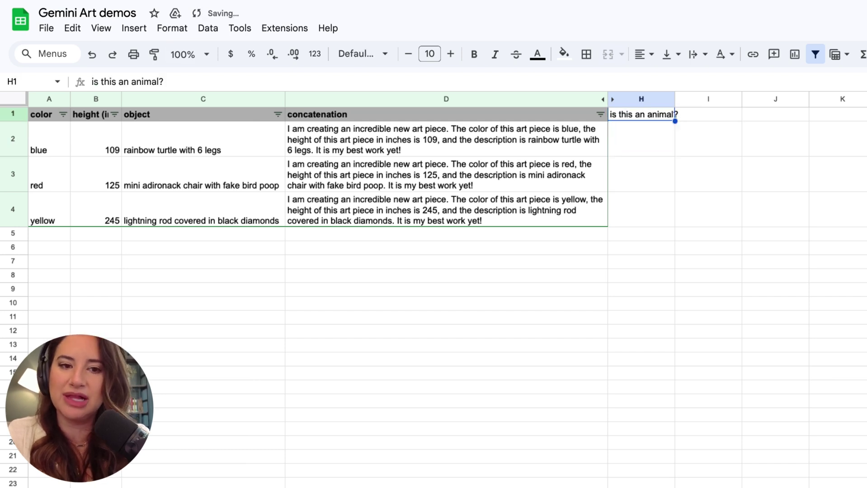
In H2, start an =AI prompt asking for ANIMAL if it's an animal, otherwise NOOOOOO.
left_click(651, 135)
type("=AI")
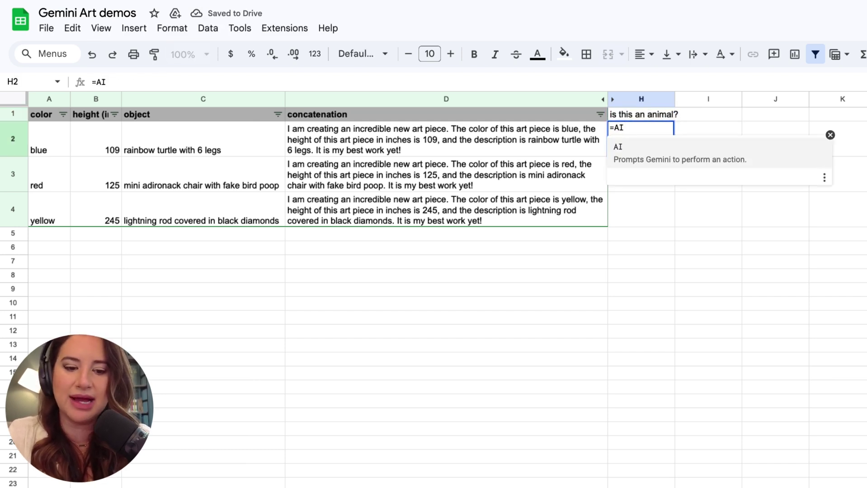
type("(\"if this ")
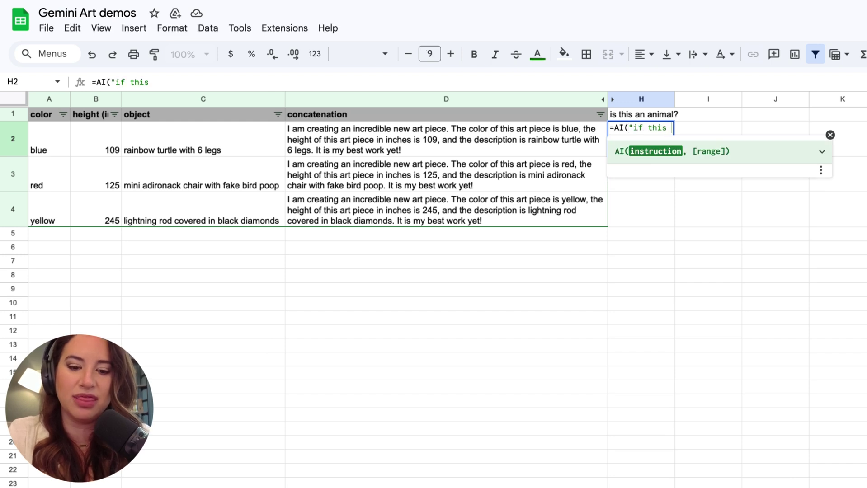
type("is an ema")
key("BackSpace")
key("BackSpace")
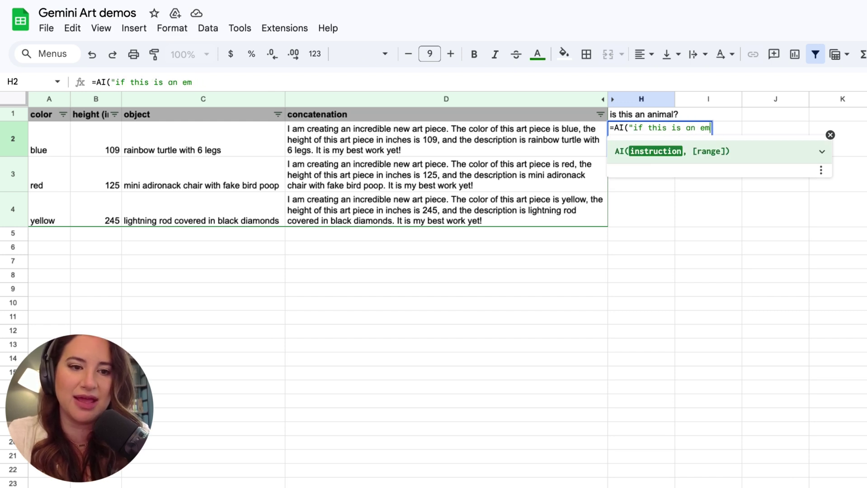
key("BackSpace")
type("animal, ")
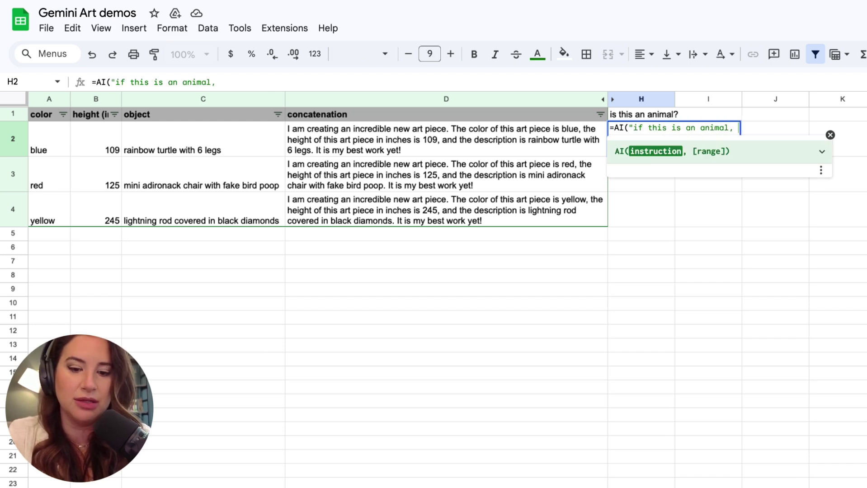
type("please insert the word ANIMAL ino")
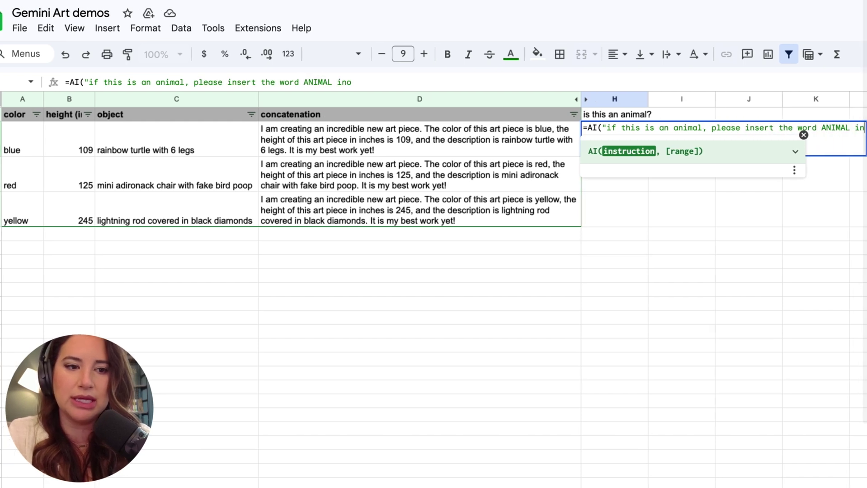
key("BackSpace")
type("to this colum")
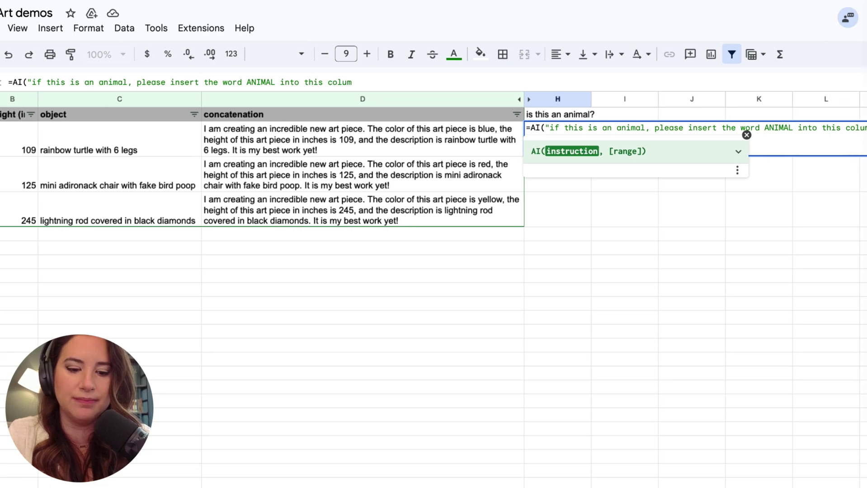
type("n. if this i")
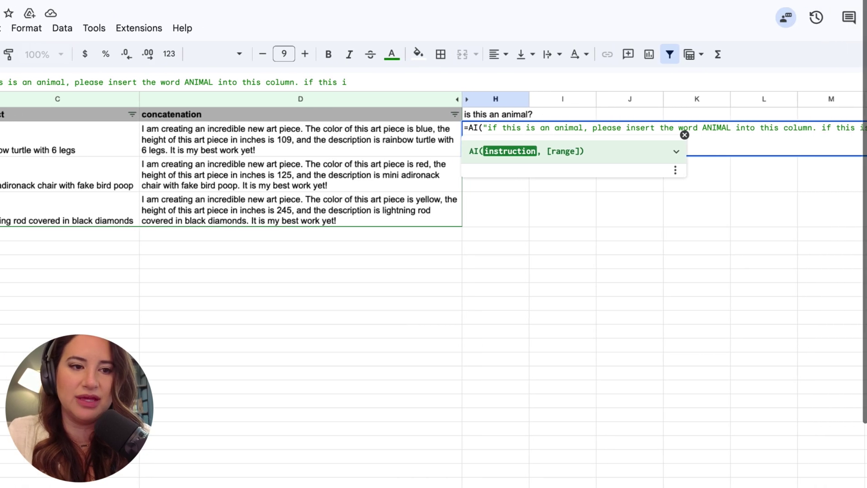
type("s not anemail")
key("BackSpace")
key("BackSpace")
key("BackSpace")
key("BackSpace")
key("BackSpace")
type("an an")
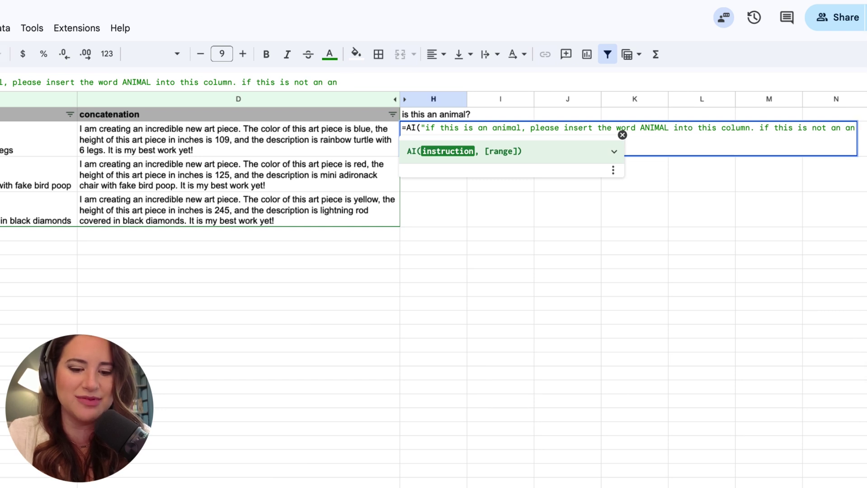
type("imal,")
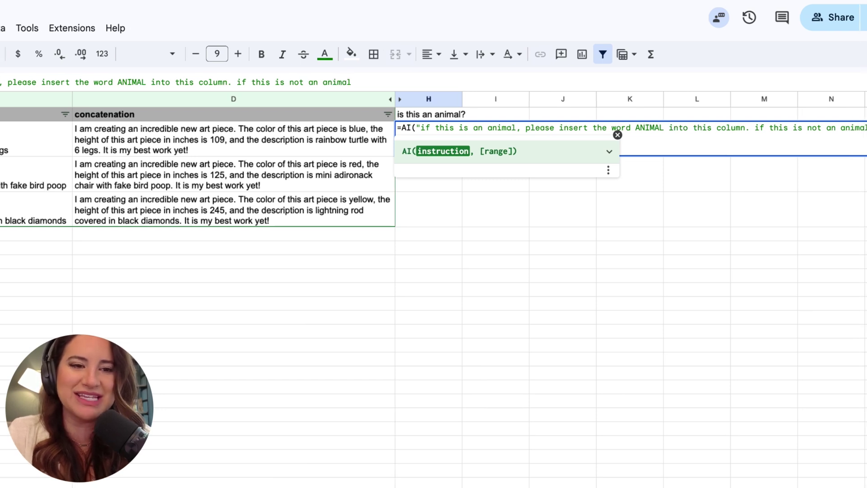
type(" insert the wor")
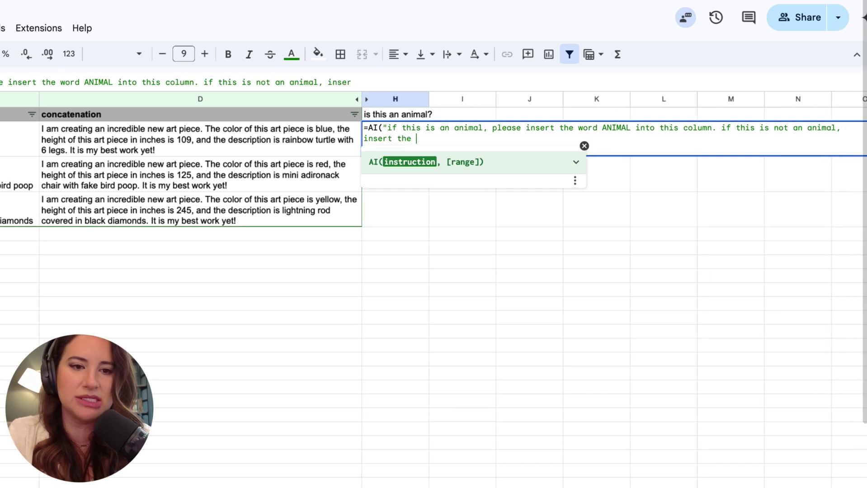
type("d NOOO")
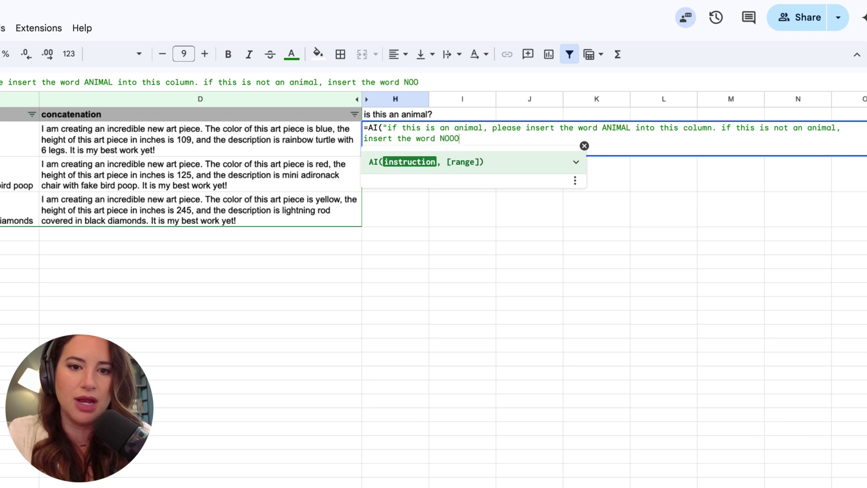
type("OOO\",")
Point the AI formula at C2, close it, and commit it in H2.
scroll(195, 152, "left", 5)
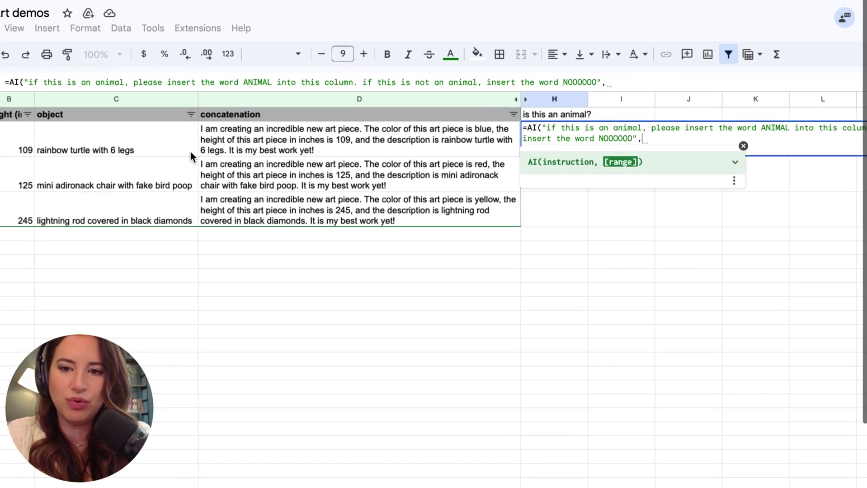
left_click(108, 139)
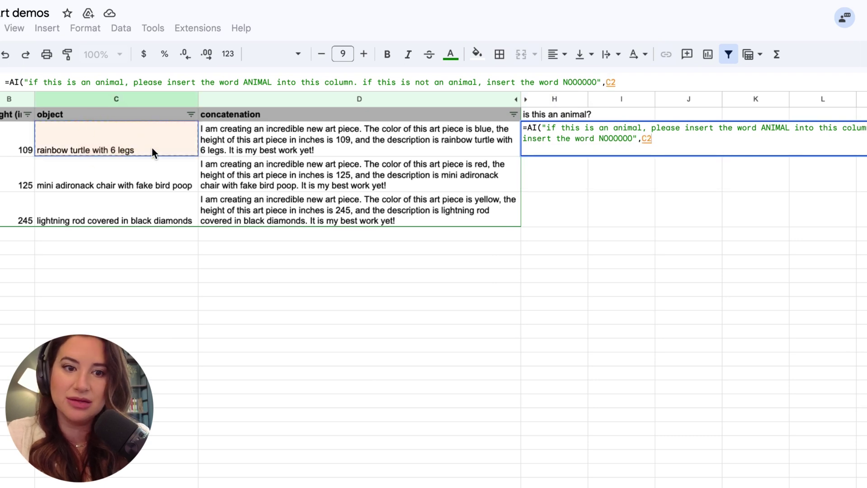
type(")")
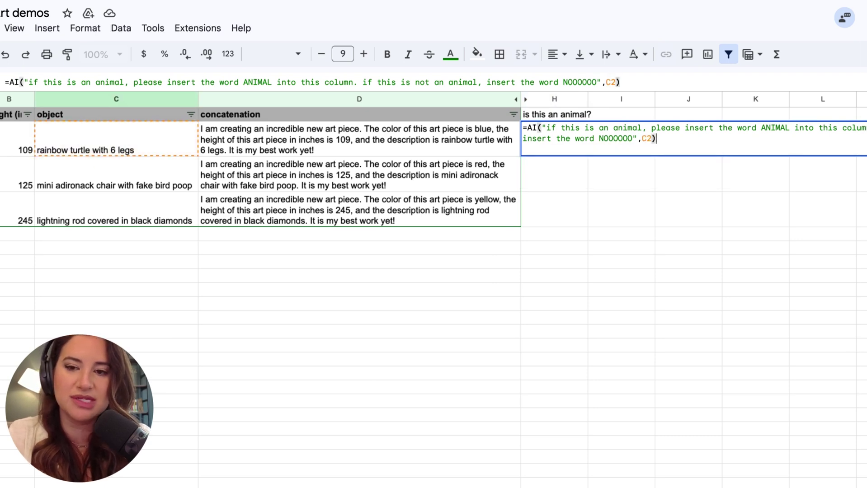
key("Return")
left_click(566, 138)
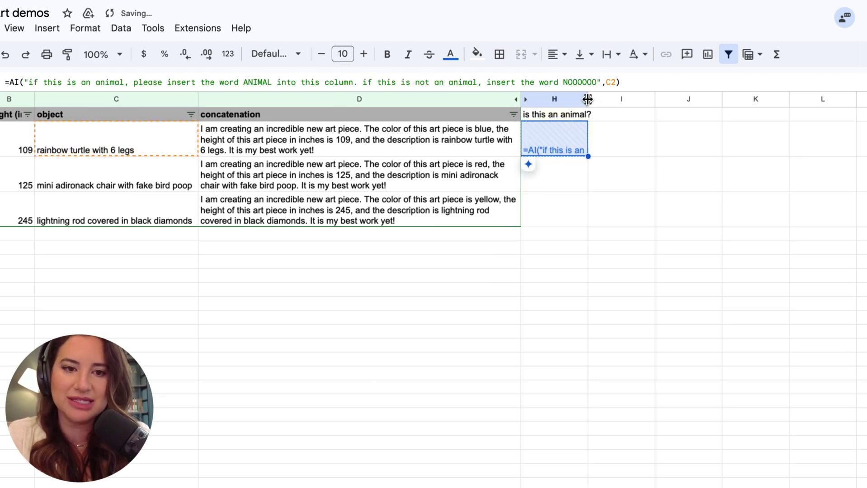
Widen column H and fill the AI formula from H2 down to H4.
left_click_drag(587, 99, 676, 99)
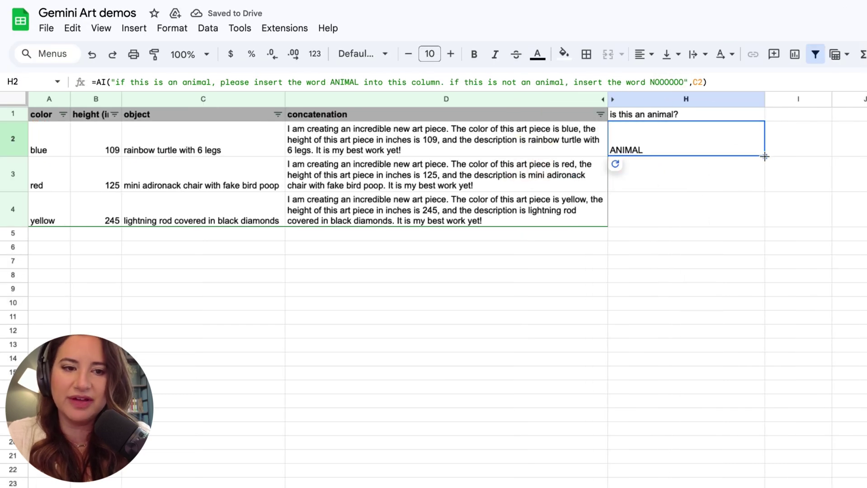
left_click_drag(764, 157, 764, 226)
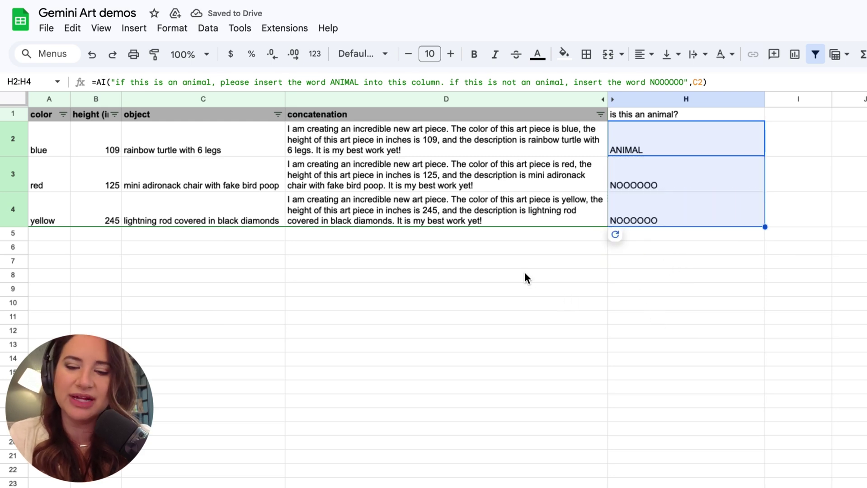
left_click(400, 275)
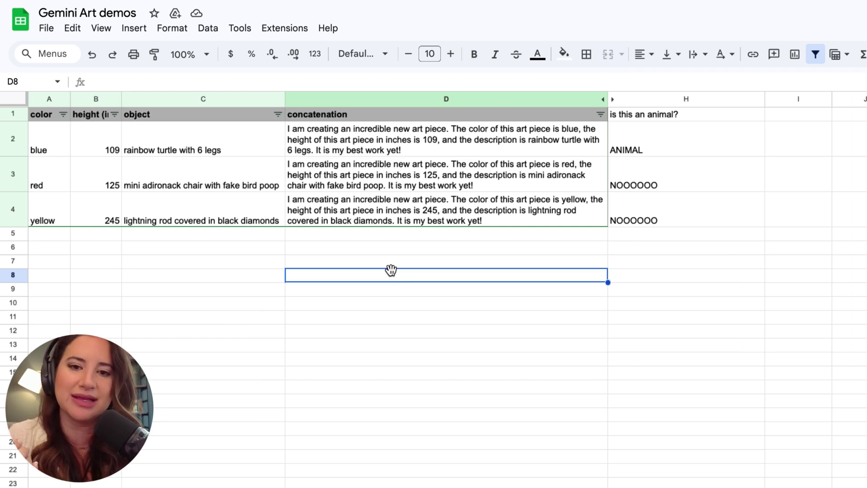
left_click(204, 144)
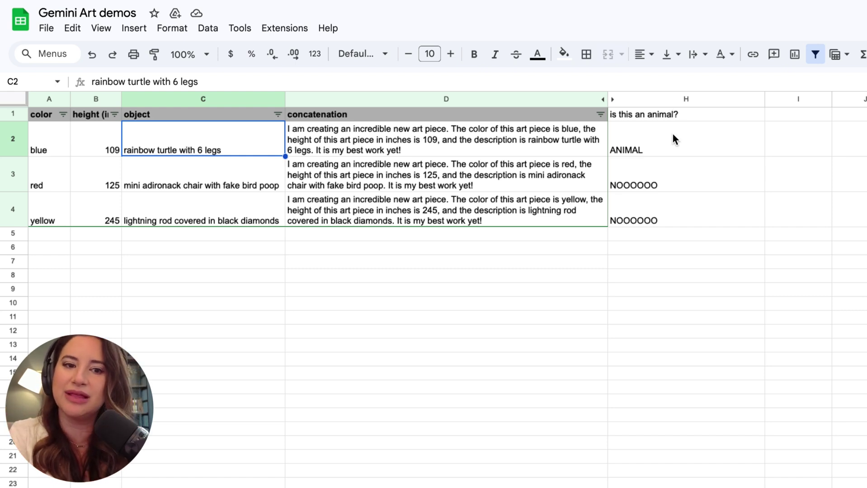
left_click(634, 146)
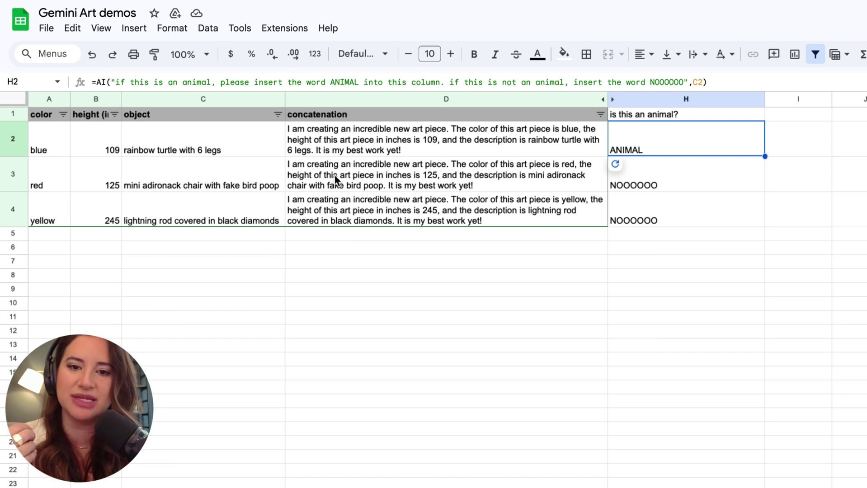
left_click(351, 138)
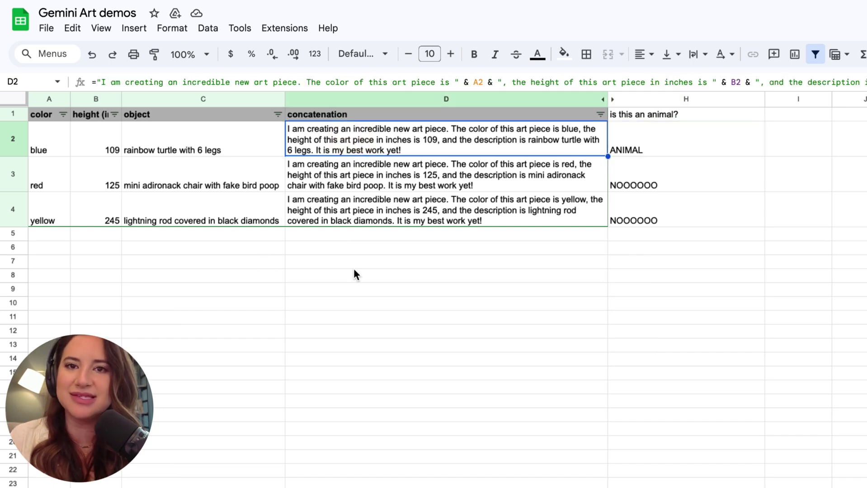